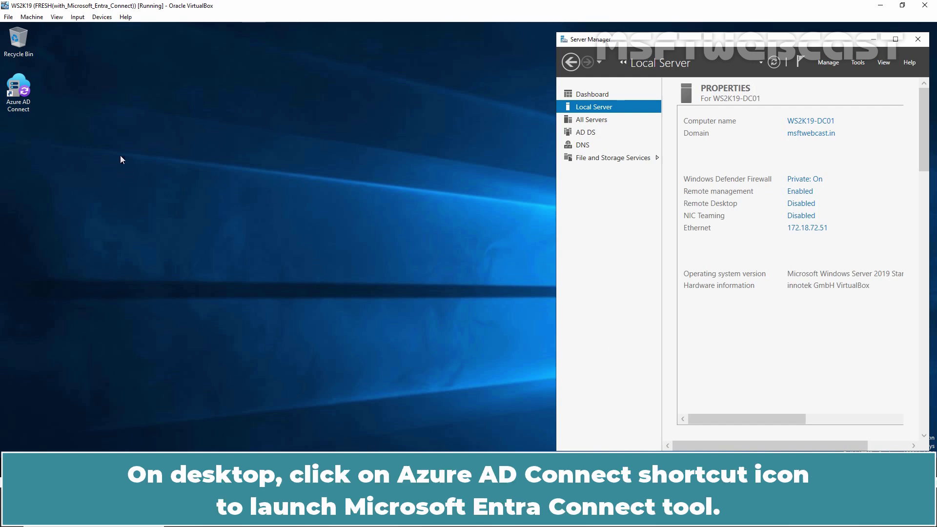
Launch the Entra Connect wizard and choose the Change user sign-in task
left_click(19, 101)
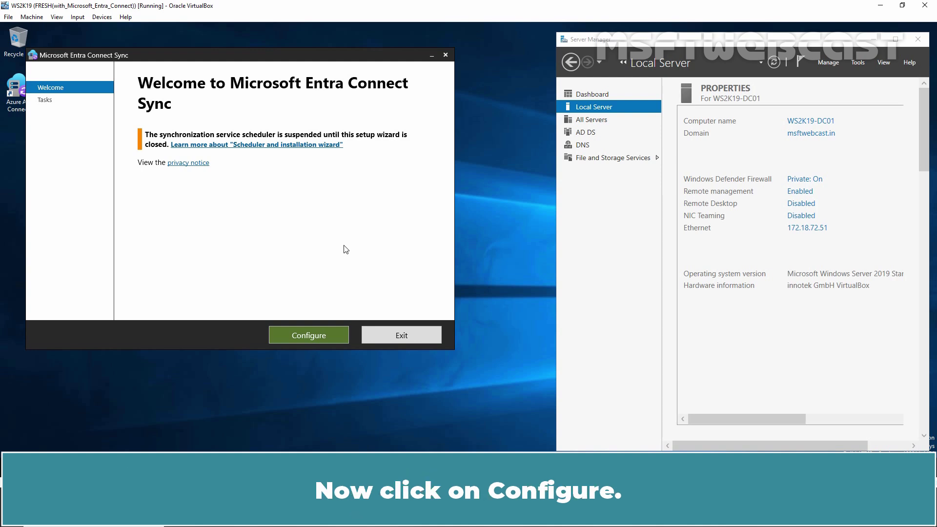
left_click(306, 336)
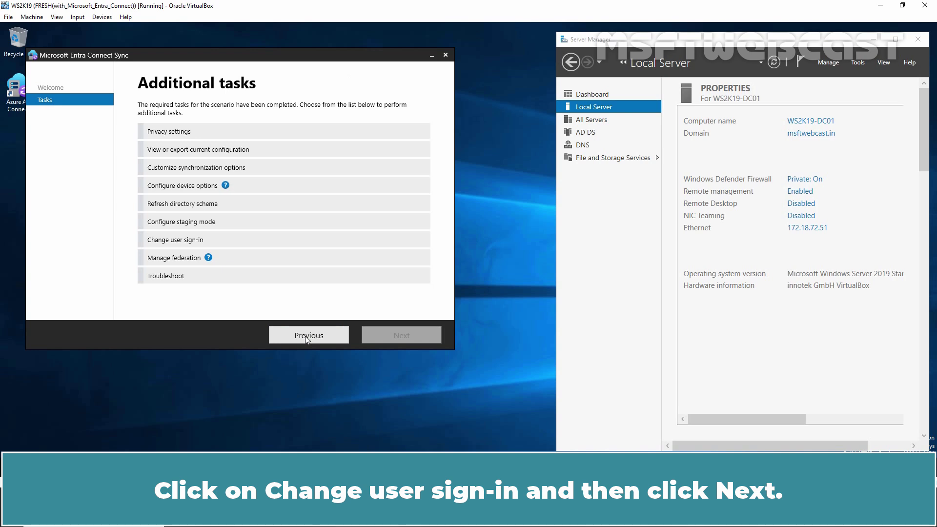
left_click(239, 240)
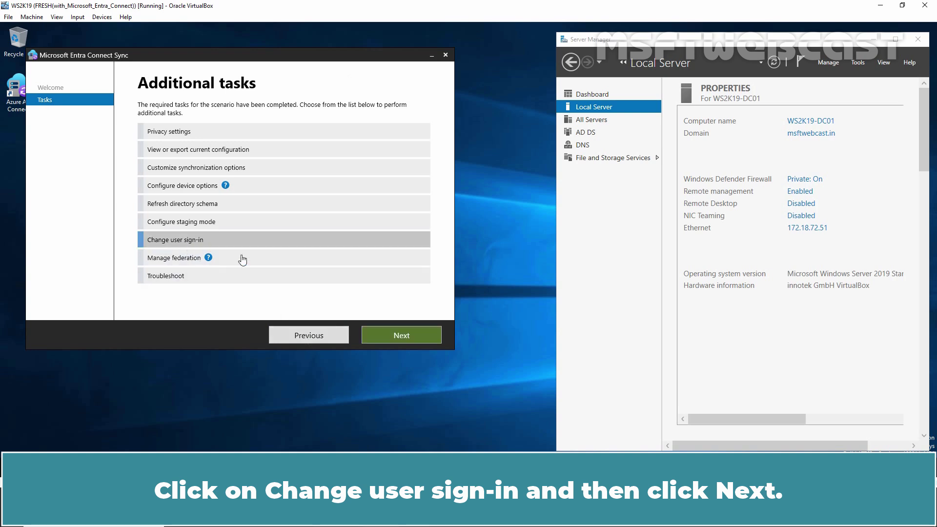
left_click(396, 336)
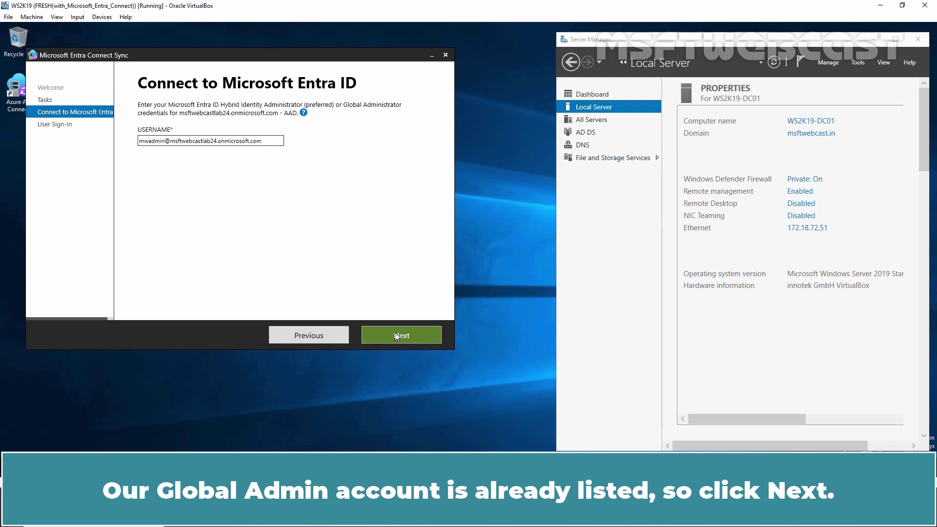
Sign in to Microsoft Entra ID with the prefilled global admin account and its password
left_click(396, 336)
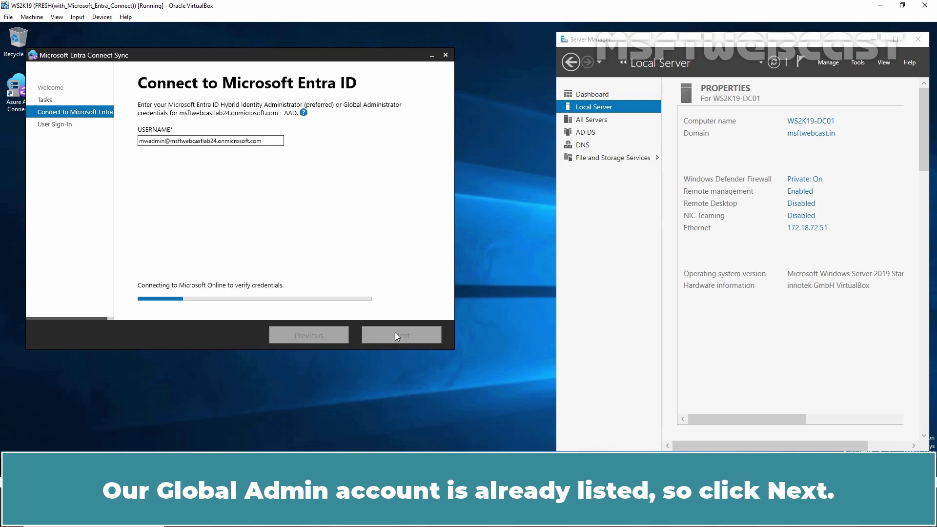
type("••••••••••")
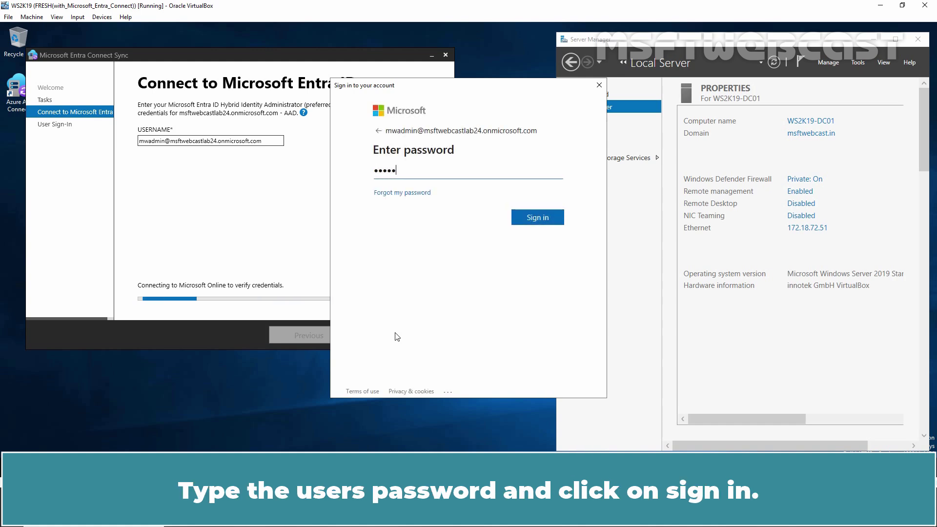
left_click(536, 218)
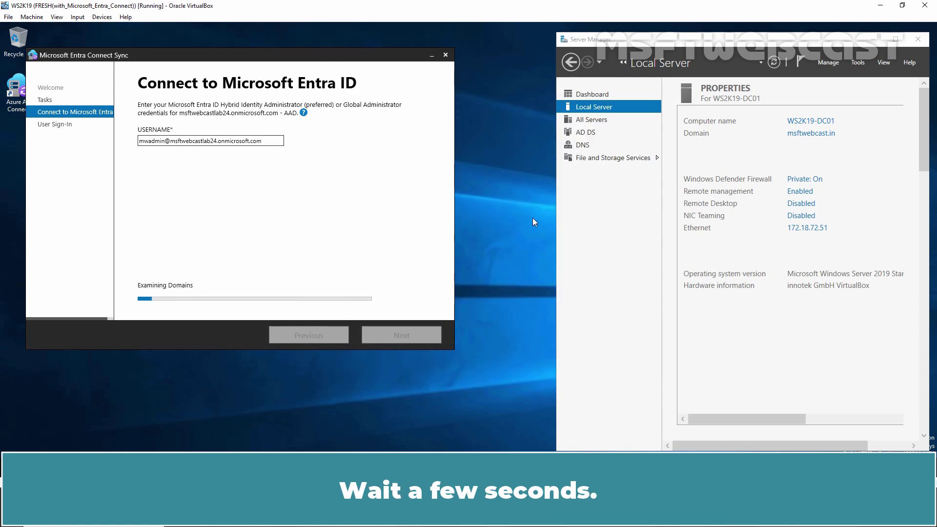
Start Paint via mspaint and paste the user sign-in screenshot onto the canvas
key("super+r")
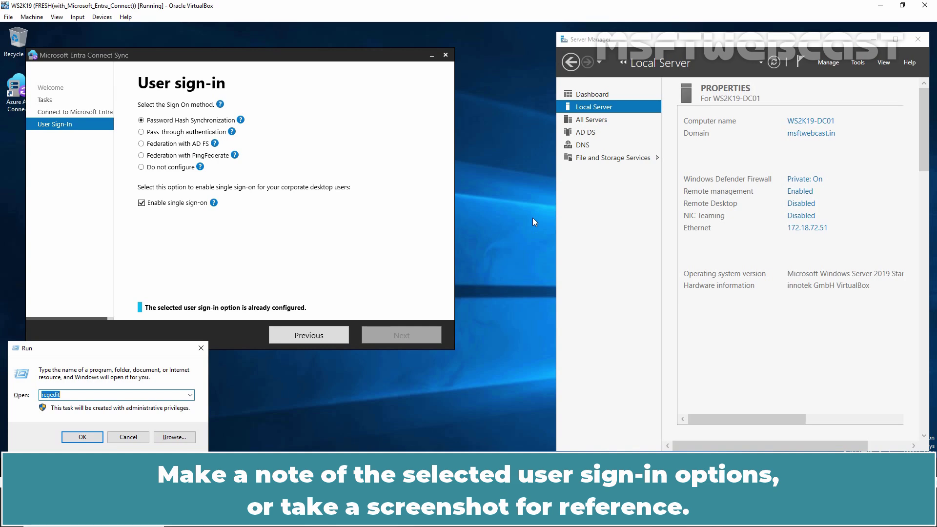
type("mspaint")
key("Return")
key("ctrl+v")
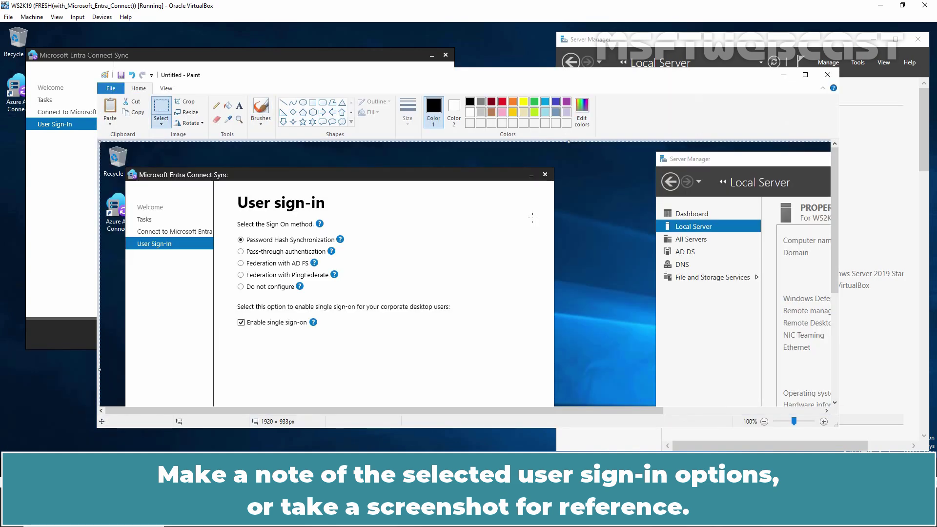
scroll(533, 217, "down", 3)
Save the image to the Desktop as Current-Settings and close Paint
key("ctrl+s")
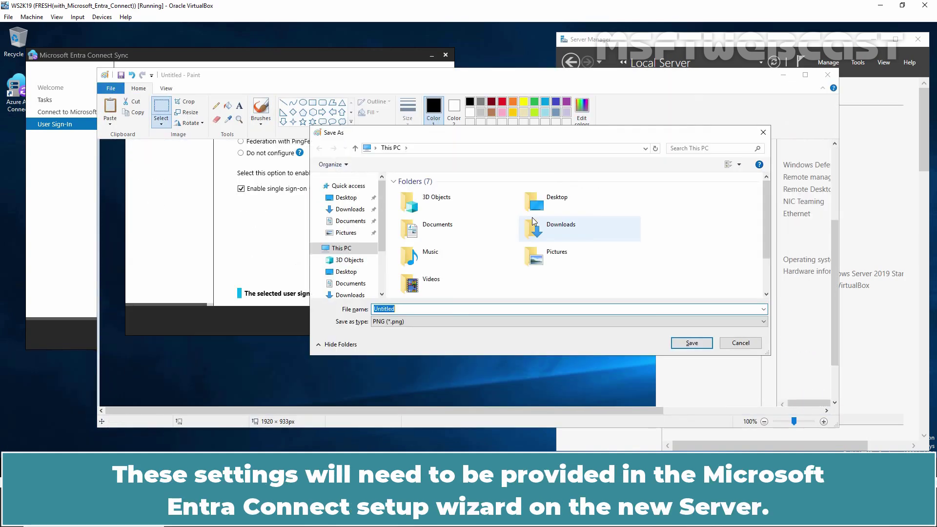
left_click(399, 309)
double_click(398, 309)
type("Current")
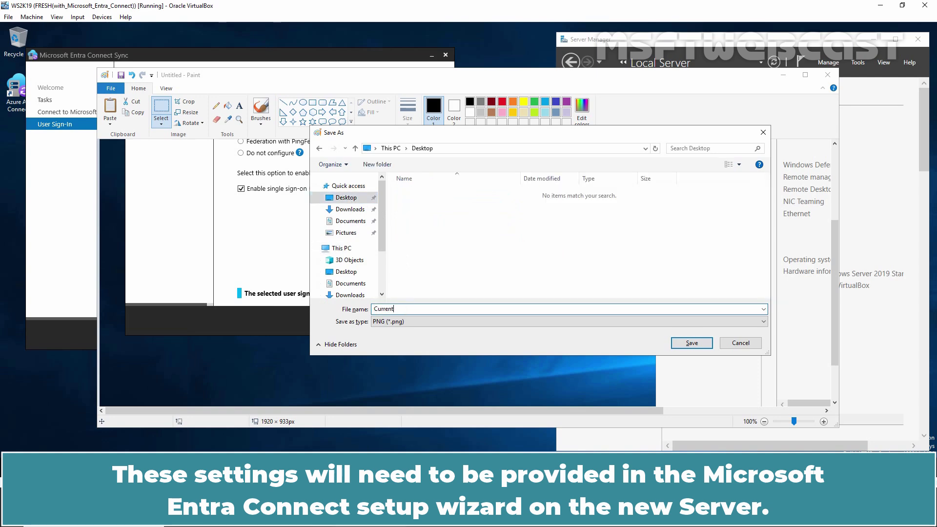
type("-Settings")
key("Return")
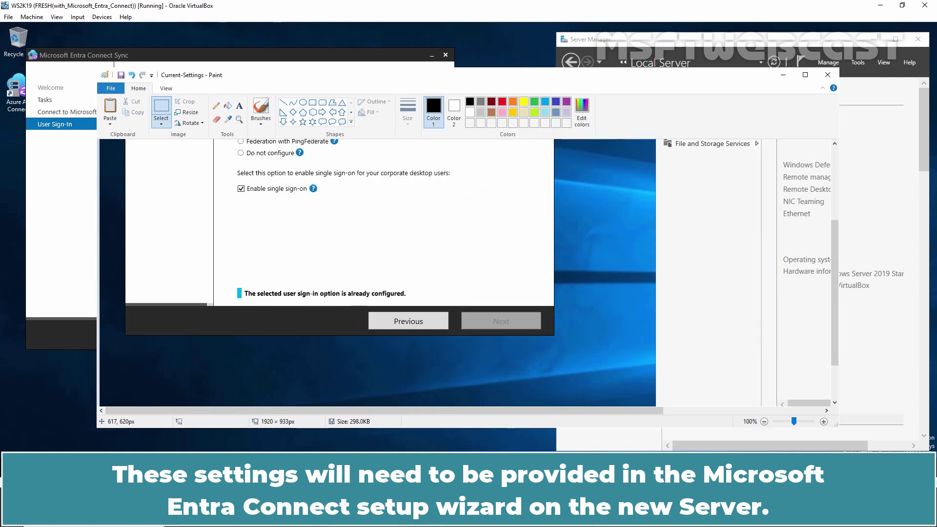
left_click(826, 75)
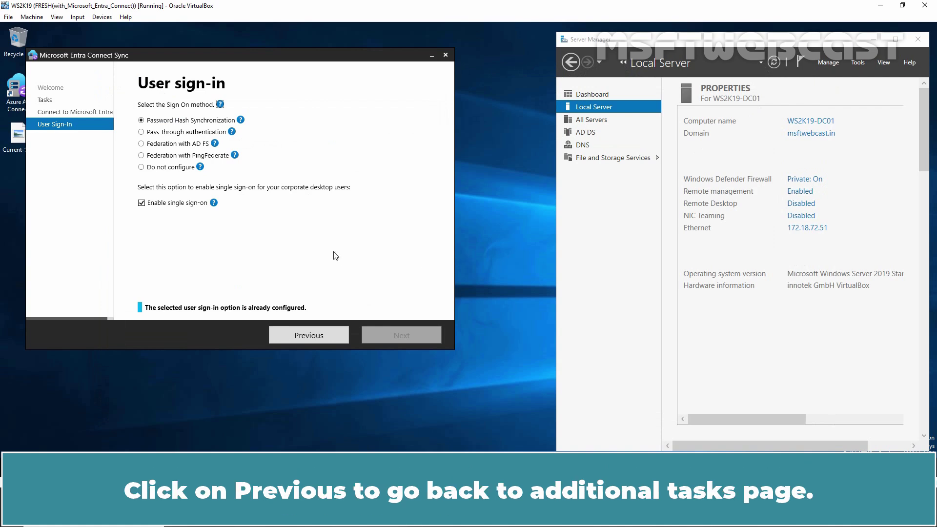
Go back two pages to the additional tasks list
left_click(306, 336)
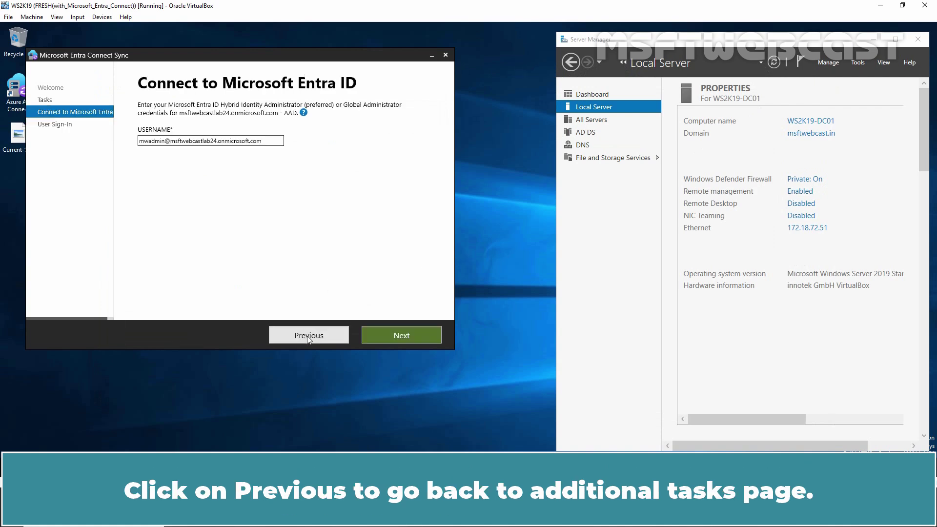
left_click(307, 335)
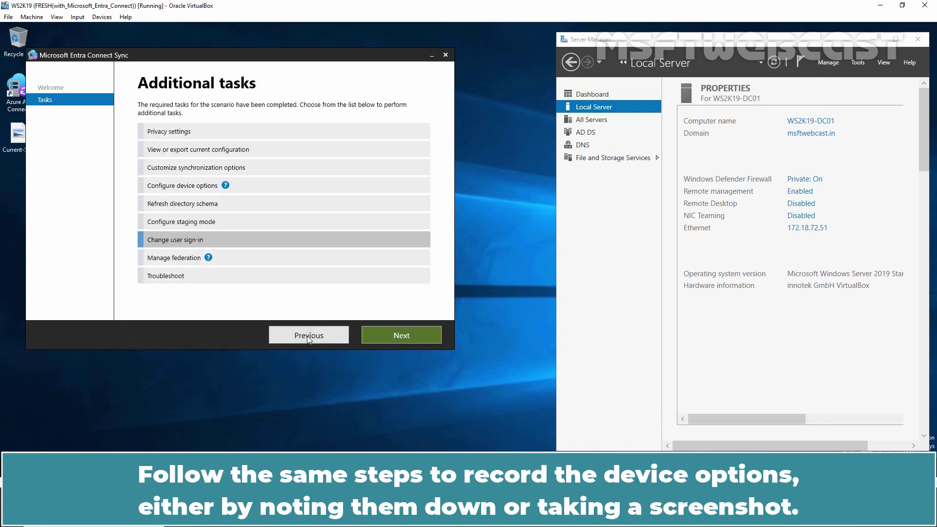
left_click(254, 189)
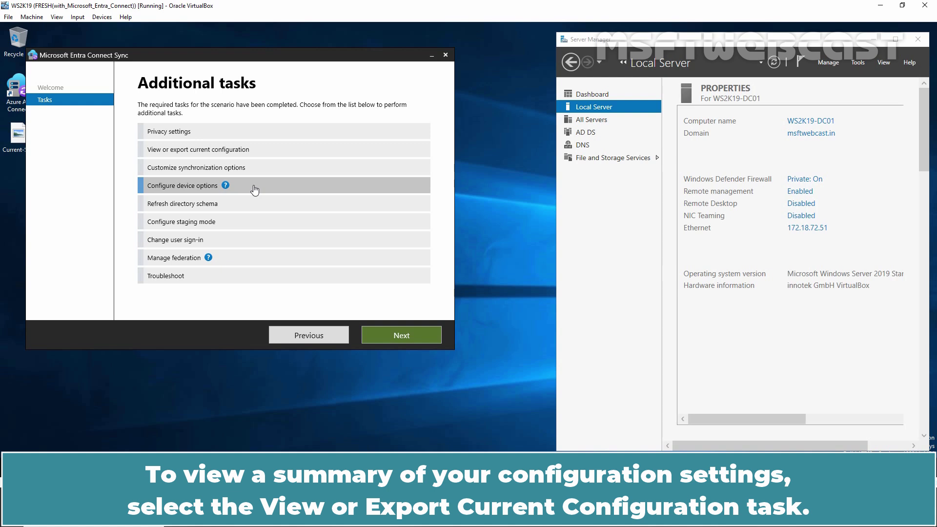
Choose View or export current configuration and review the configuration summary
left_click(196, 151)
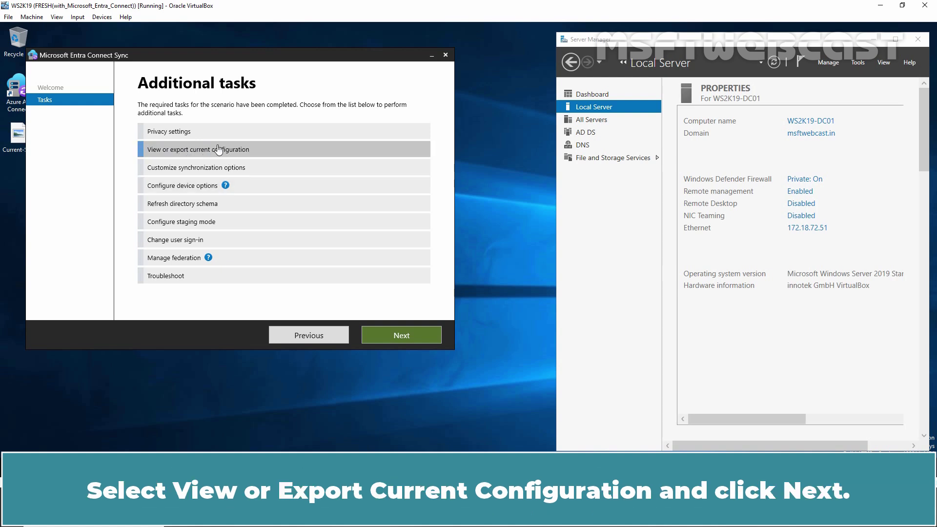
left_click(400, 334)
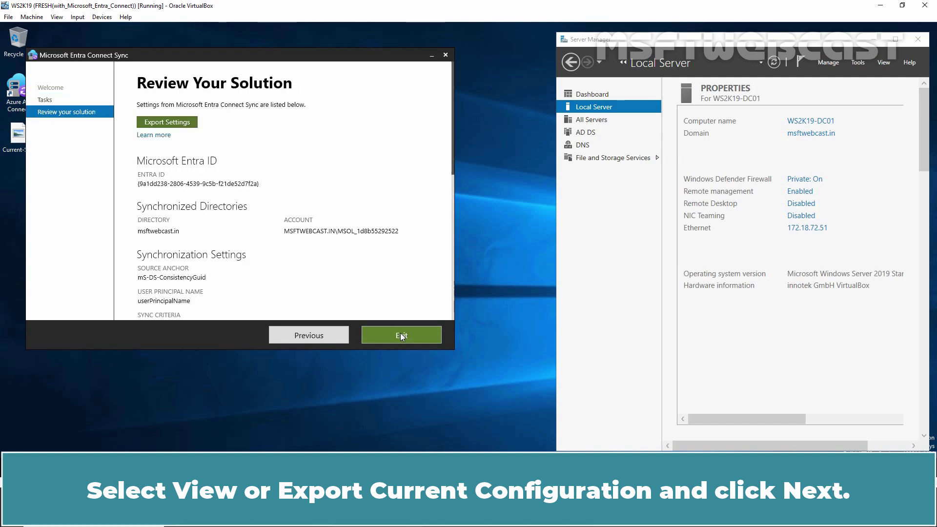
scroll(371, 220, "down", 15)
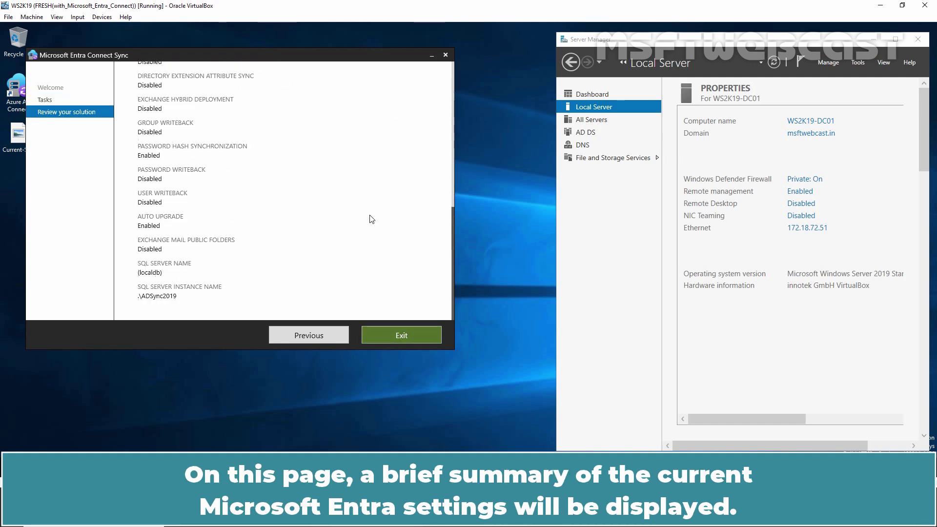
scroll(370, 219, "up", 15)
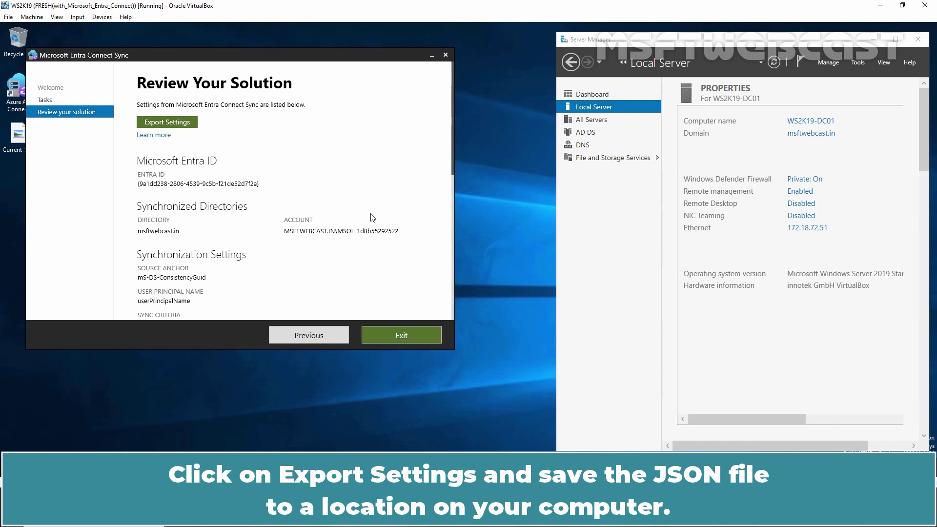
Export the configuration settings as a JSON file to the Desktop and exit the wizard
left_click(176, 125)
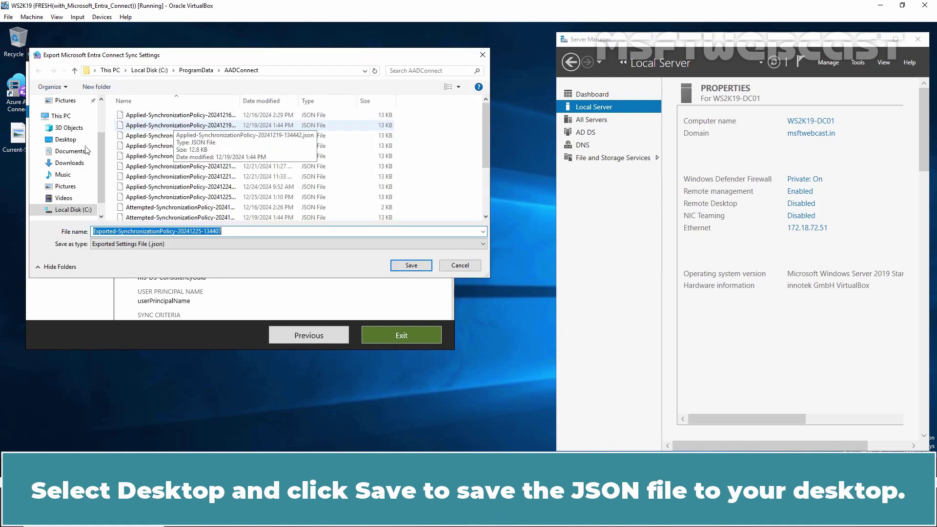
left_click(60, 141)
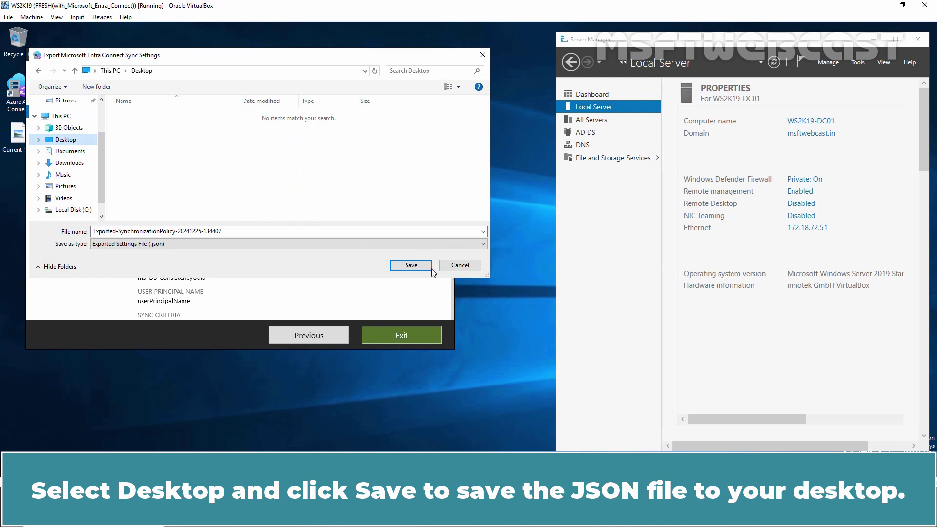
left_click(411, 266)
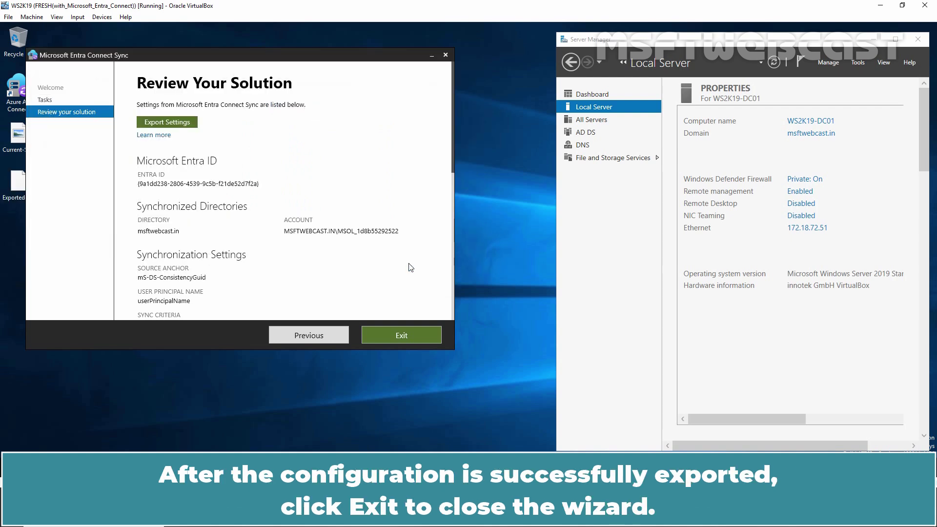
left_click(400, 334)
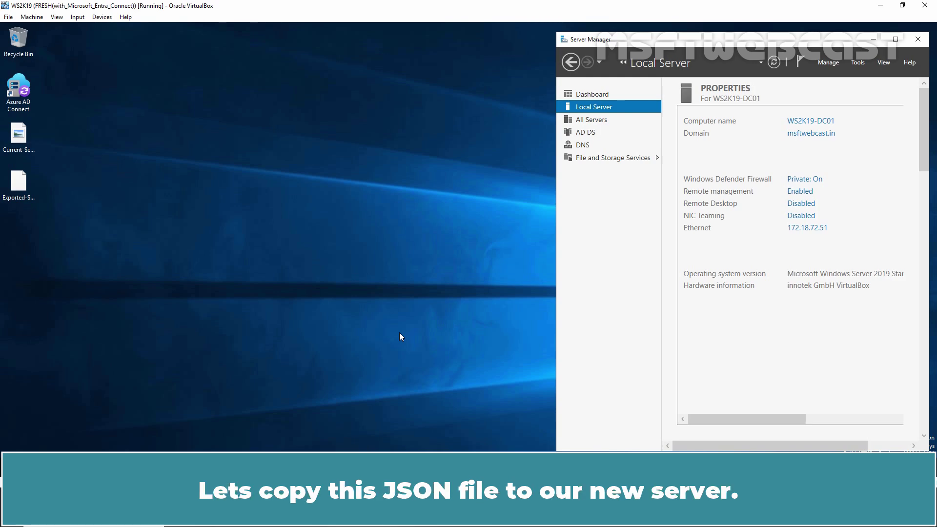
Copy the exported JSON file from the desktop and open \\ws2k25-srv01's shares
left_click(18, 187)
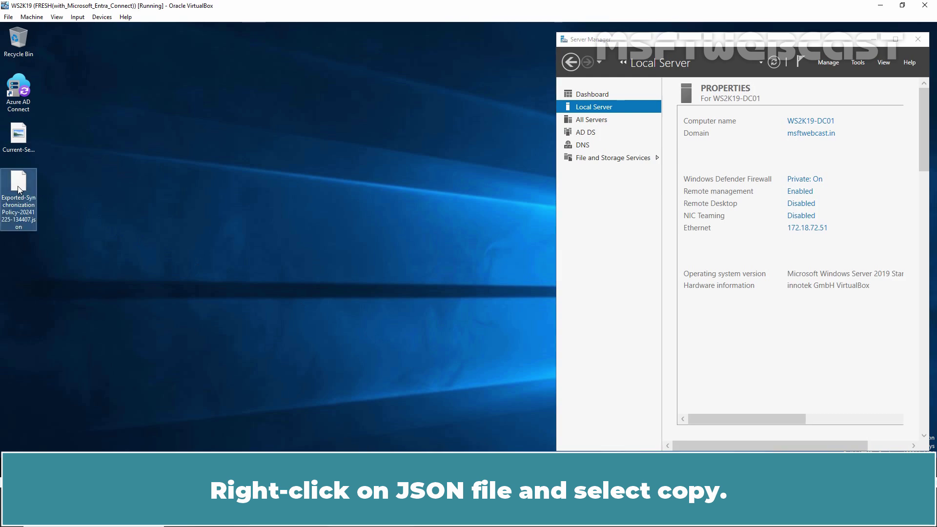
right_click(18, 189)
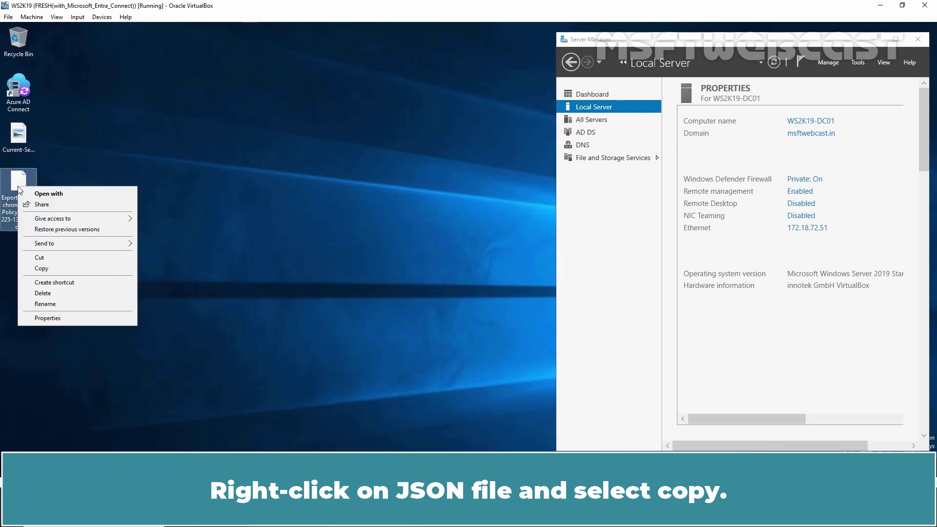
left_click(40, 272)
key("super+r")
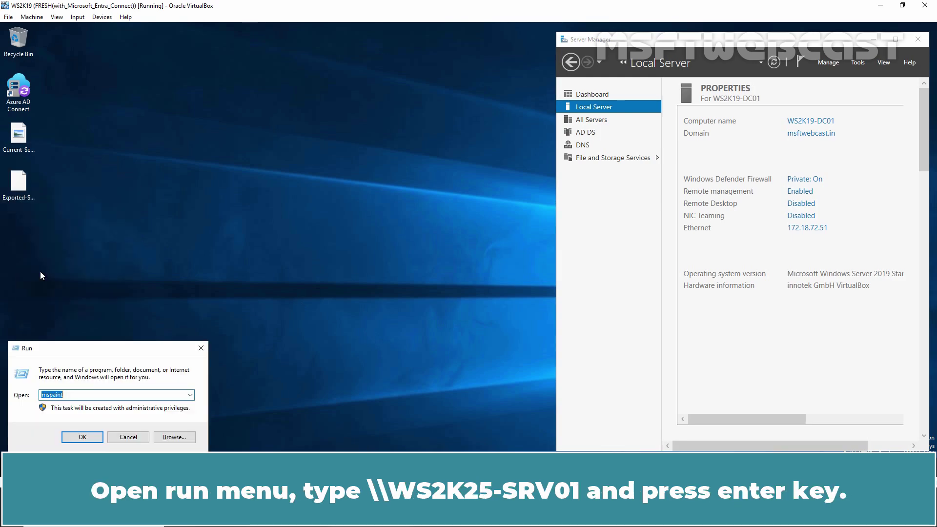
type("\\")
type("ws2k25-srv01")
key("Return")
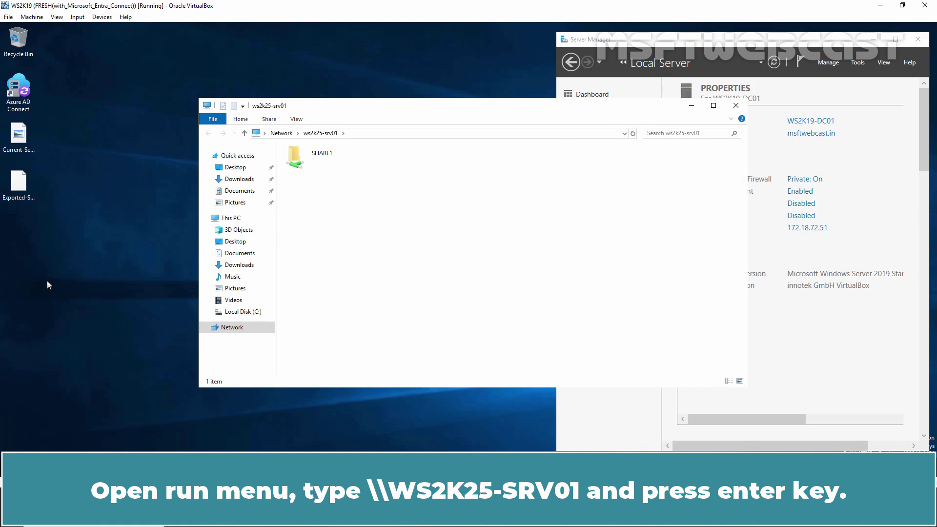
Paste the JSON file into SHARE1 and switch to the WS2K25 VM
double_click(301, 159)
right_click(354, 194)
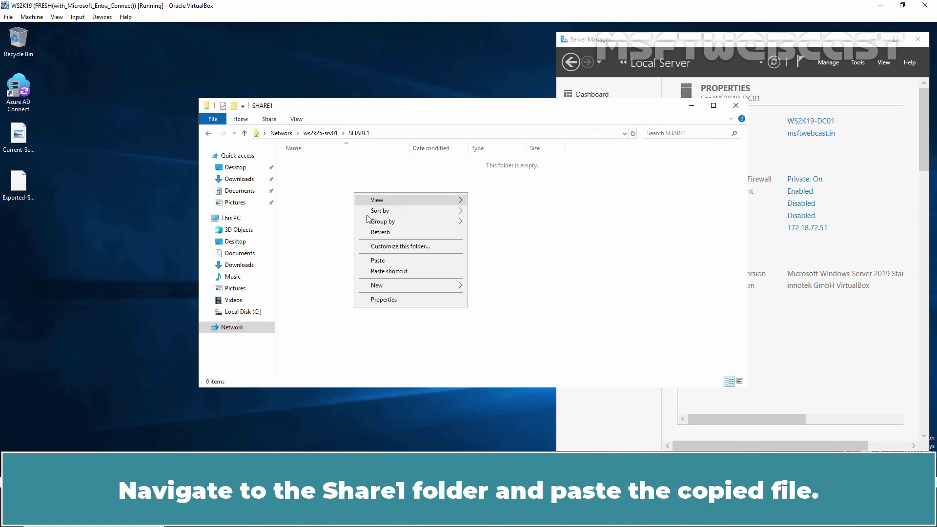
left_click(381, 265)
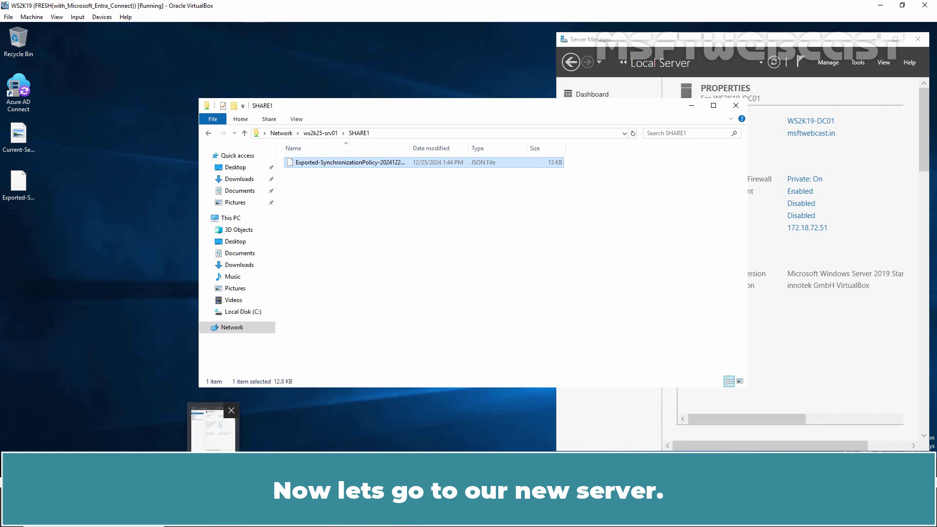
left_click(355, 431)
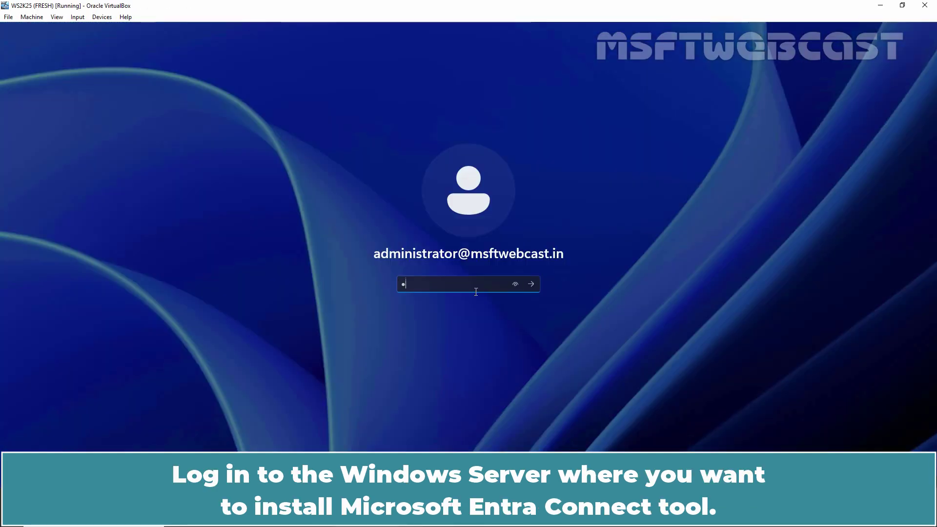
Enter the administrator password at the WS2K25-SRV01 lock screen
type("********")
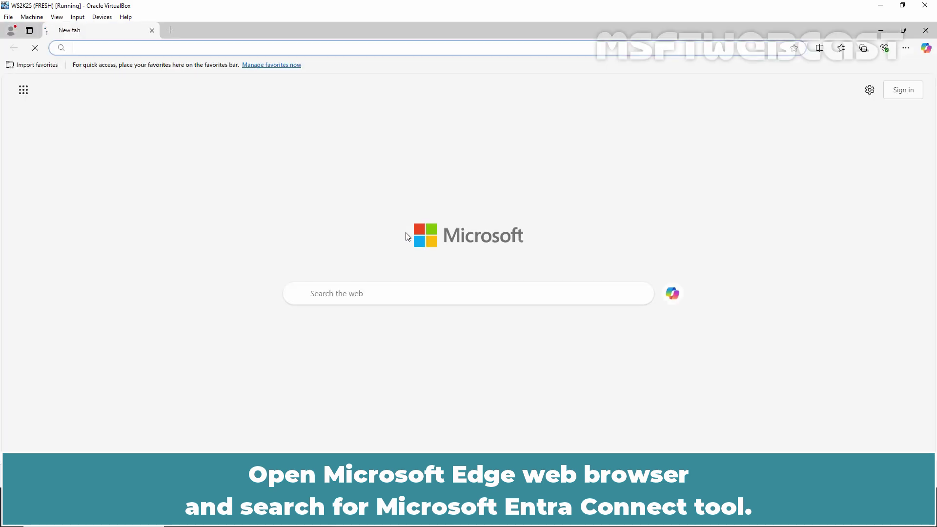
Search Edge for 'microsoft entra connect tool' and open Microsoft's download page
type("microso")
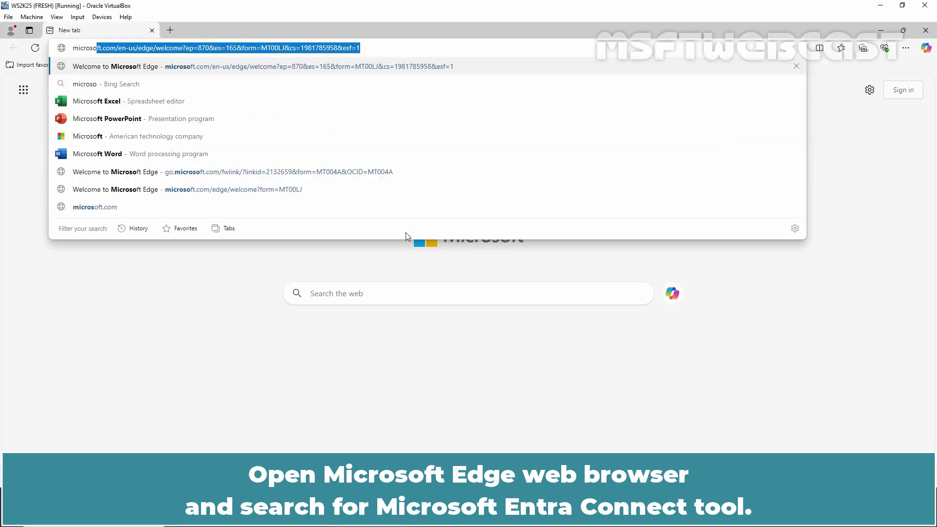
type("ft entra connect")
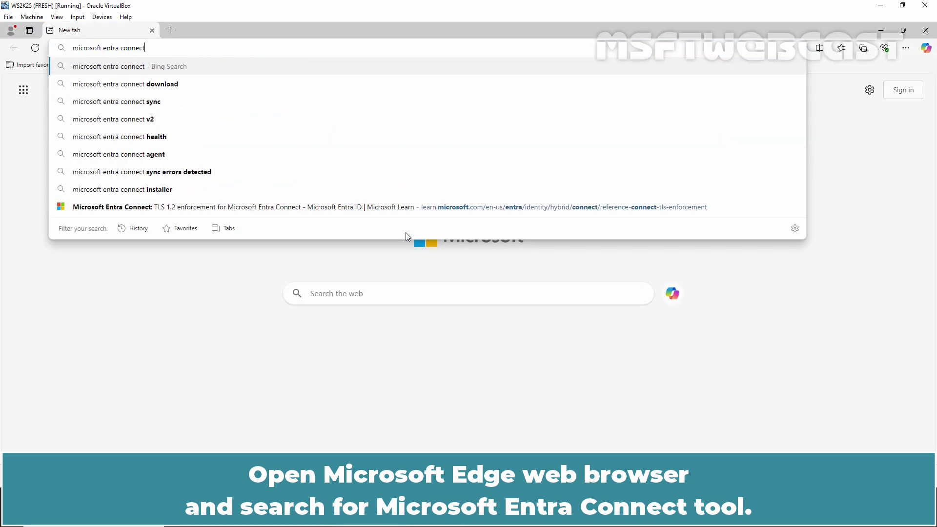
type(" tool")
key("Return")
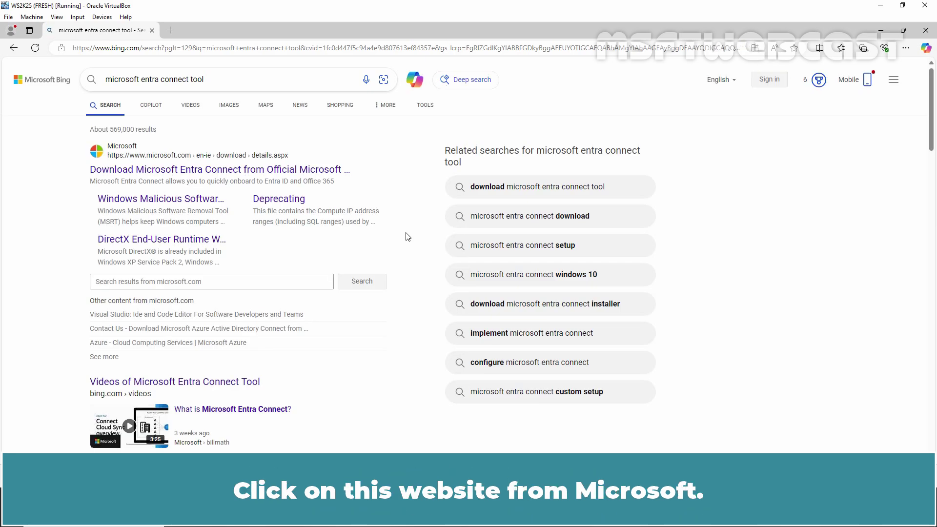
left_click(197, 170)
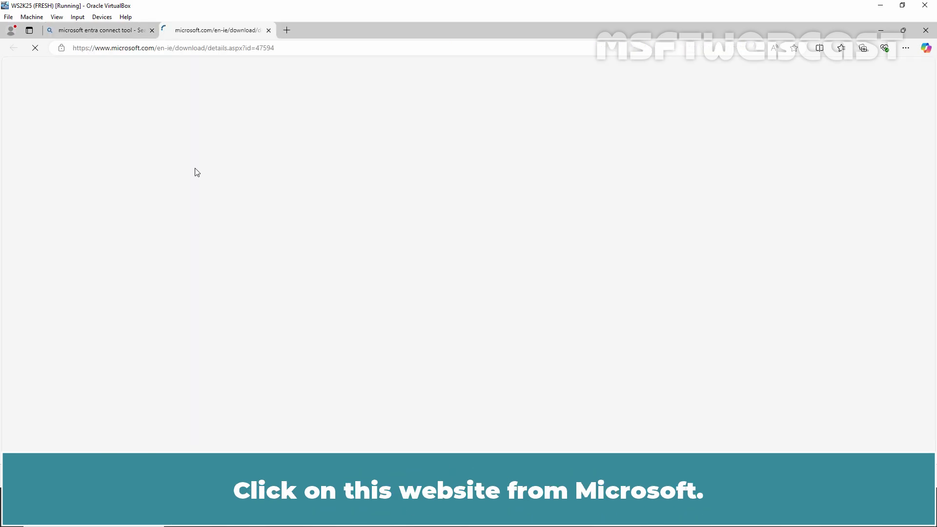
Download AzureADConnect.msi and run it from the Downloads folder
scroll(308, 282, "down", 1)
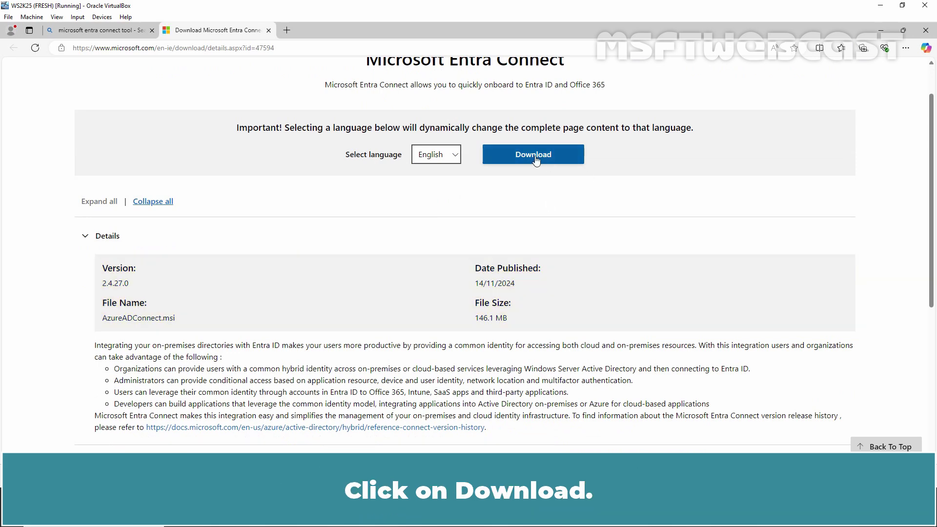
left_click(534, 155)
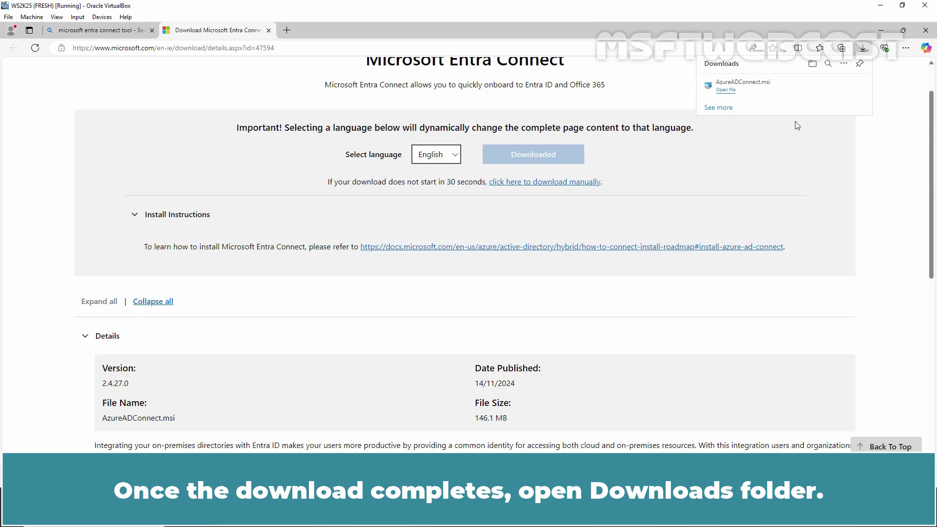
left_click(813, 65)
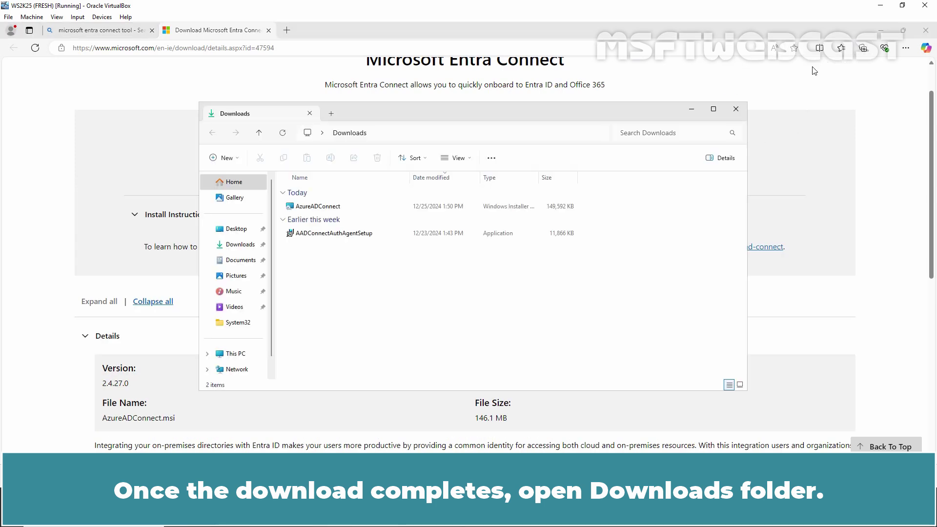
double_click(317, 206)
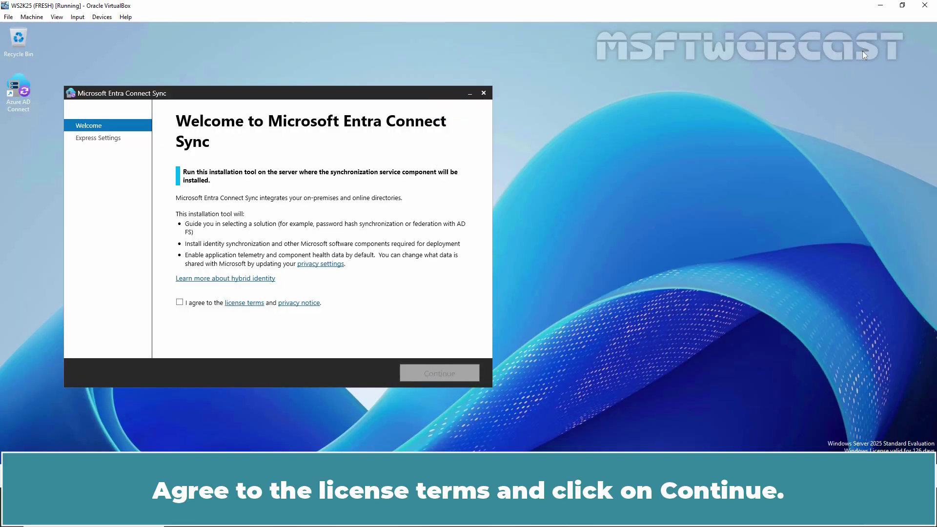
Accept the license, pick a custom install, and enable Import synchronization settings
key("space")
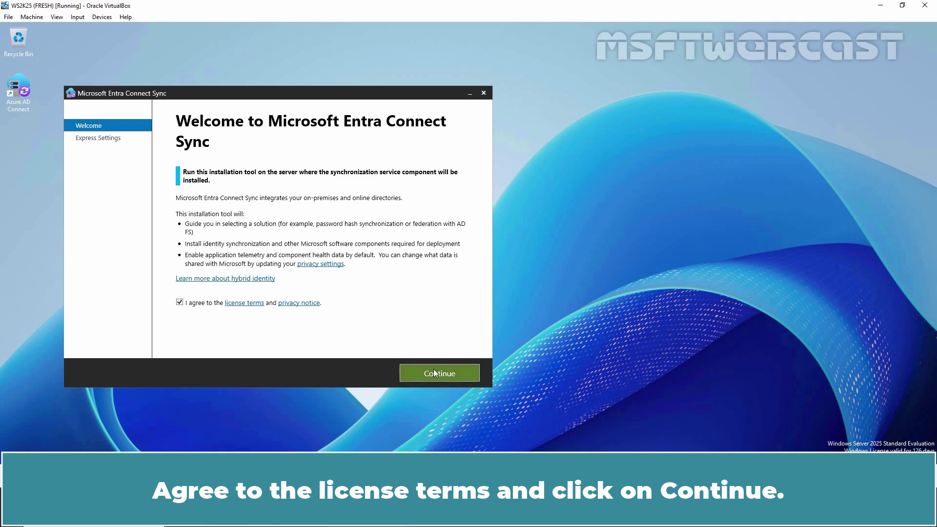
left_click(435, 372)
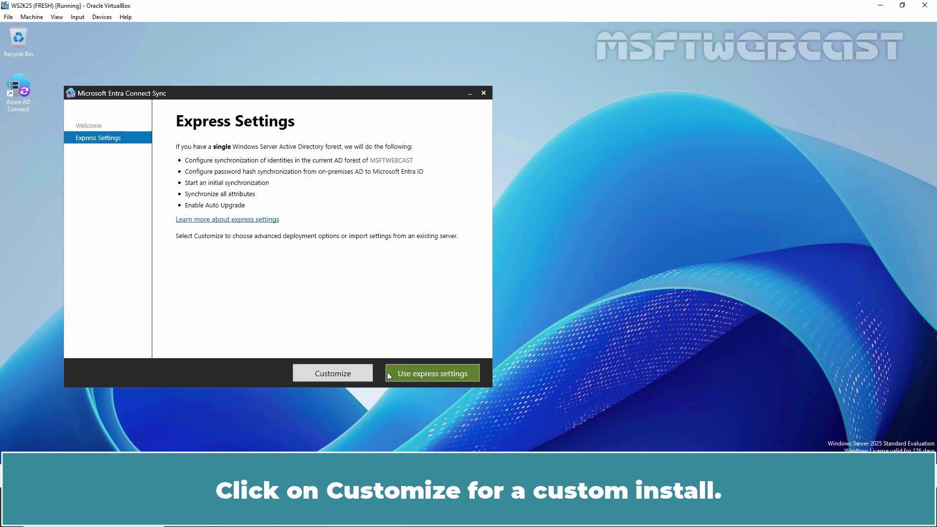
left_click(316, 374)
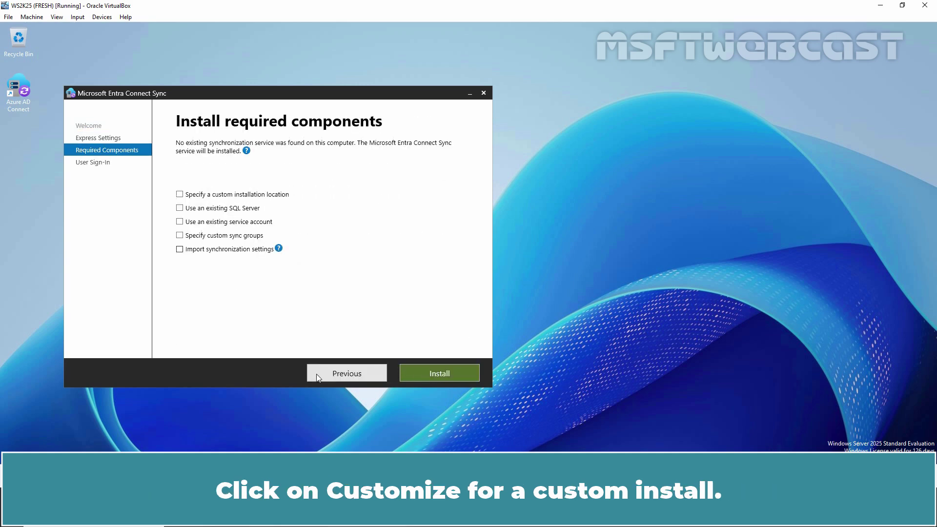
left_click(234, 252)
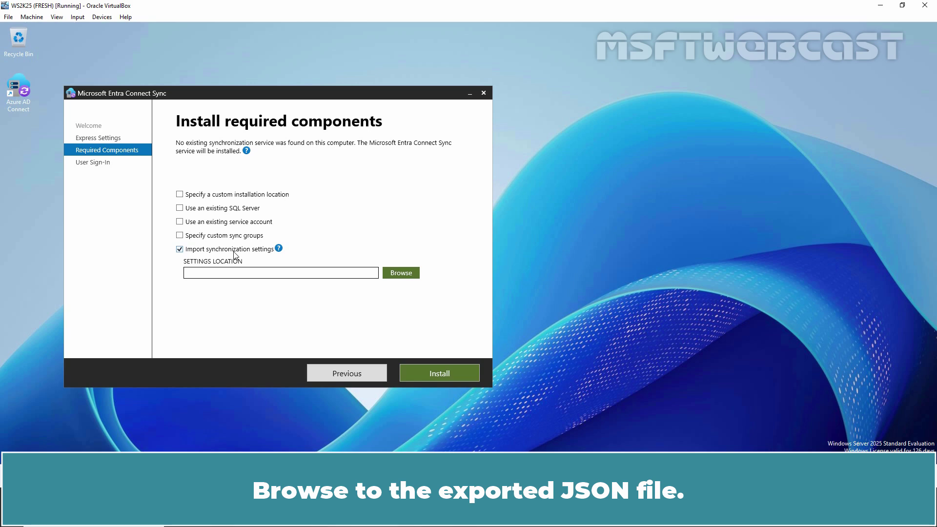
Select C:\SHARE1\Exported-SynchronizationPolicy-20241225-134407.json as the settings file
left_click(401, 277)
scroll(113, 227, "down", 2)
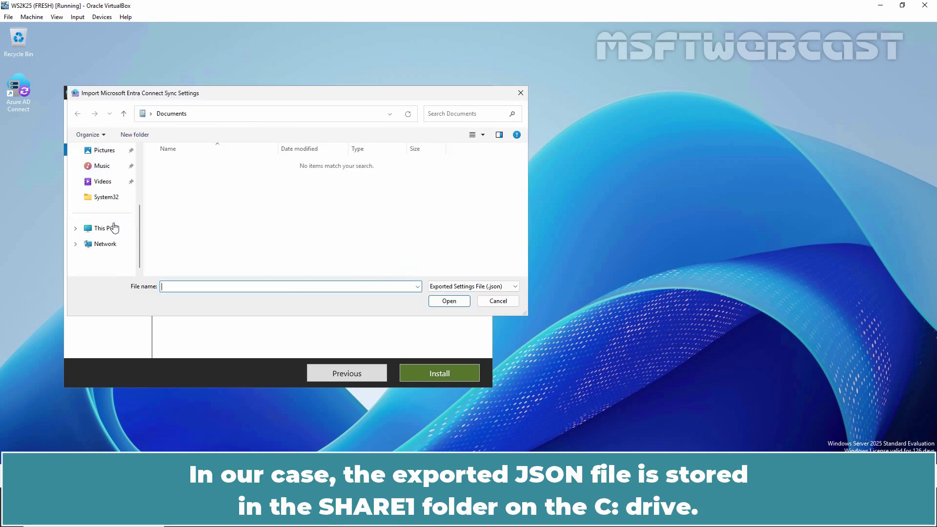
left_click(114, 228)
double_click(214, 177)
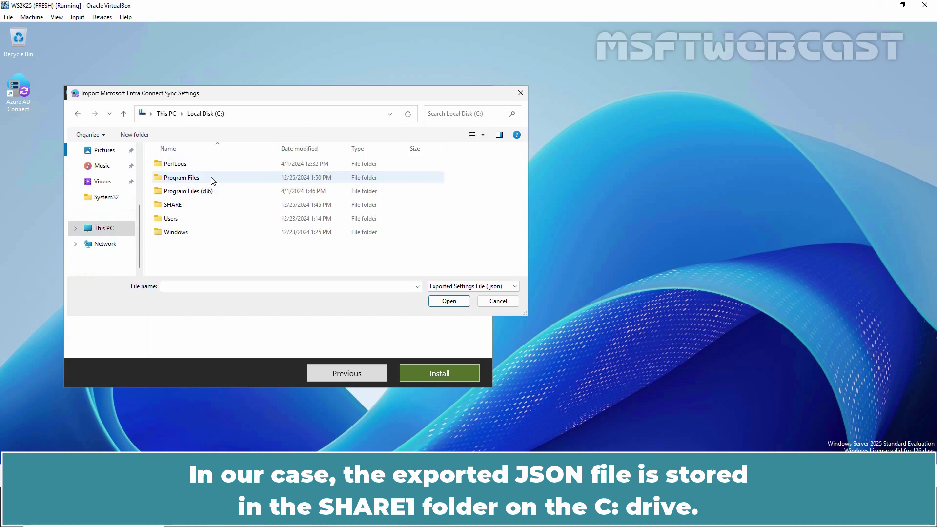
double_click(176, 206)
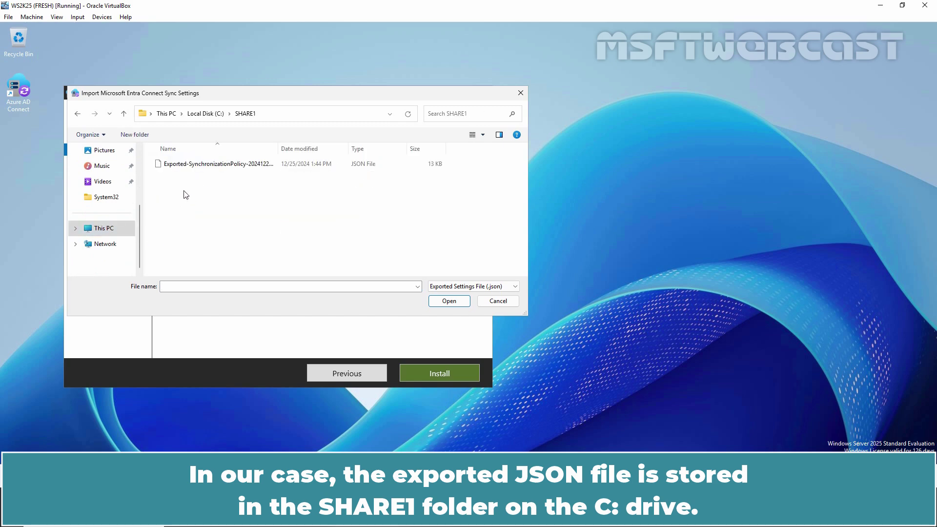
left_click(192, 166)
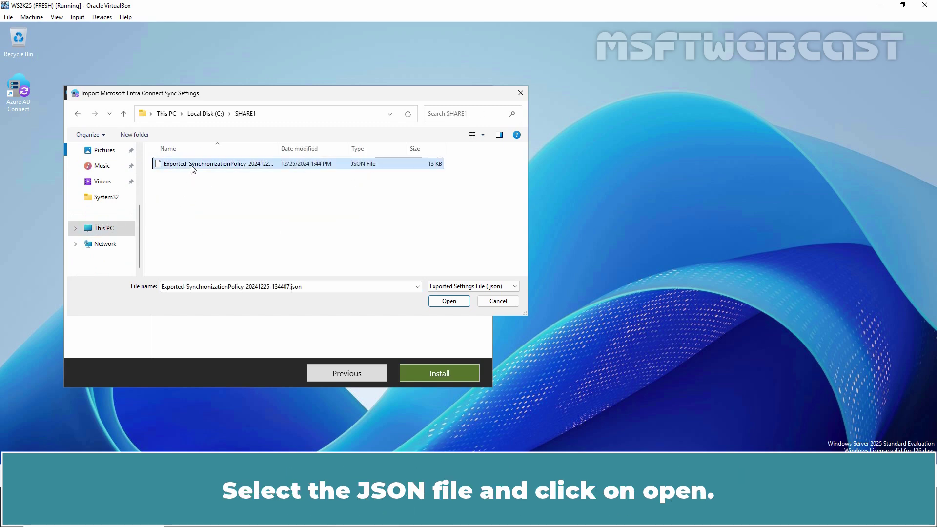
left_click(449, 301)
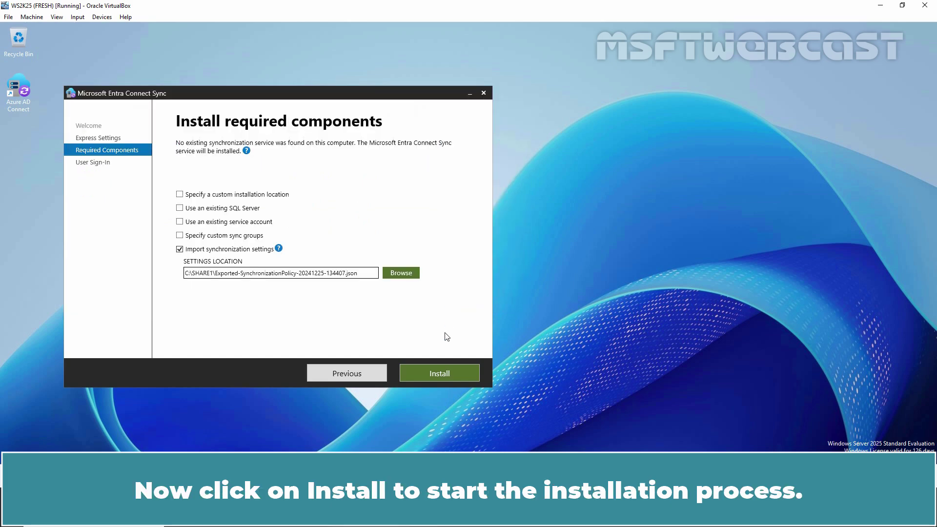
Install the required components, then switch back to the old WS2K19 server
left_click(438, 374)
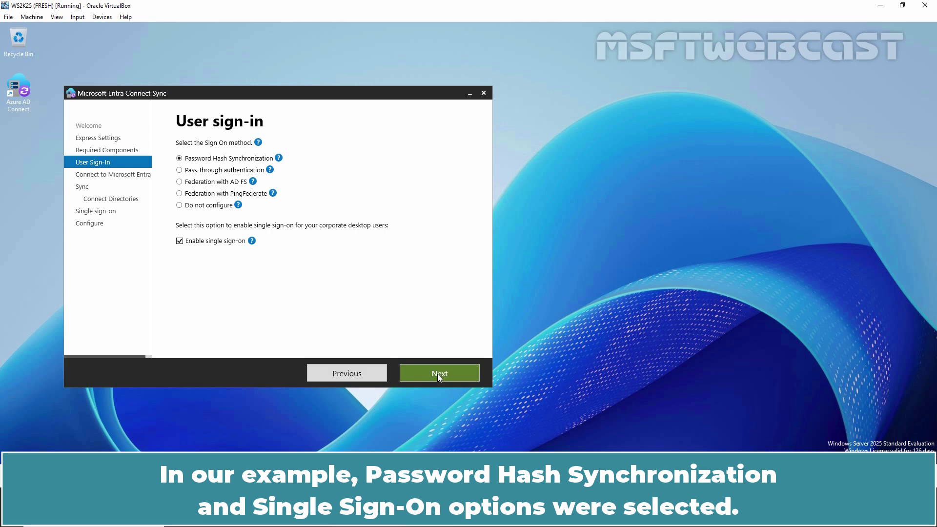
left_click(295, 518)
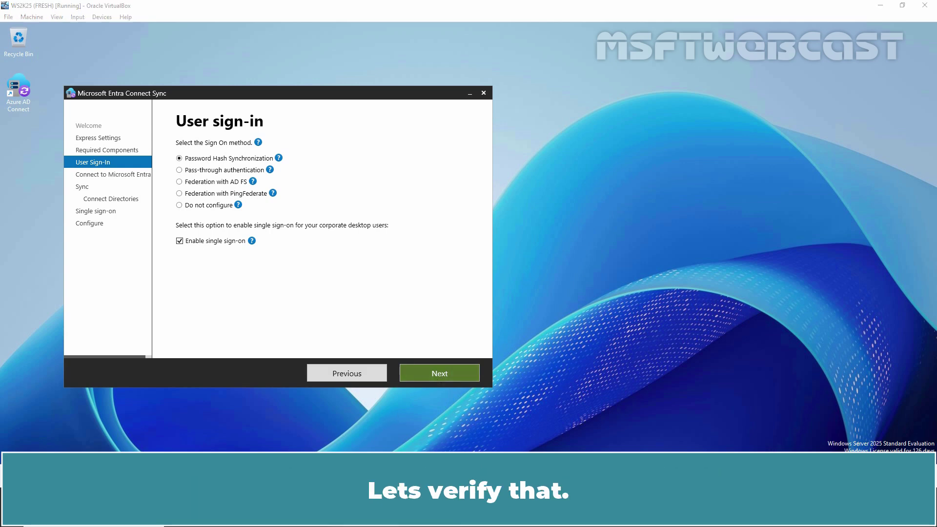
left_click(242, 436)
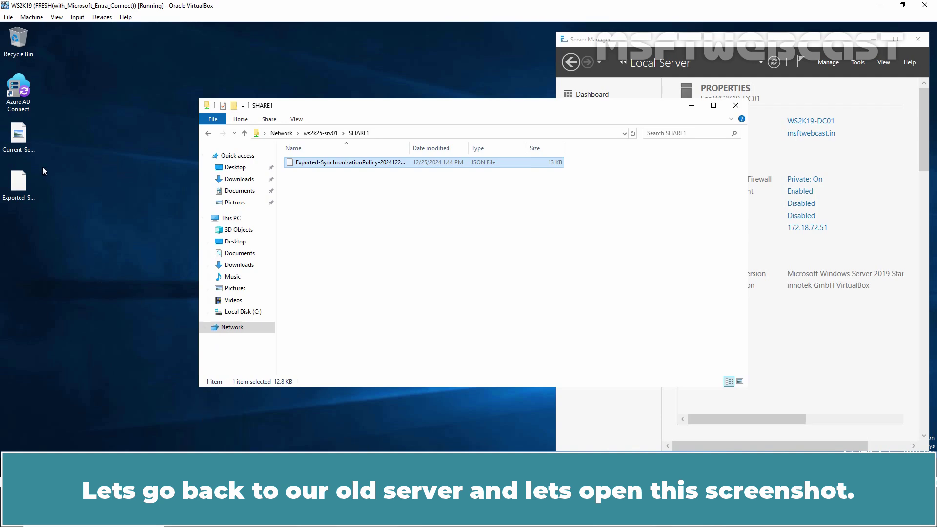
Open Current-Settings in Paint, check its Password Hash Synchronization choice, and return to WS2K25
double_click(20, 144)
scroll(220, 217, "down", 3)
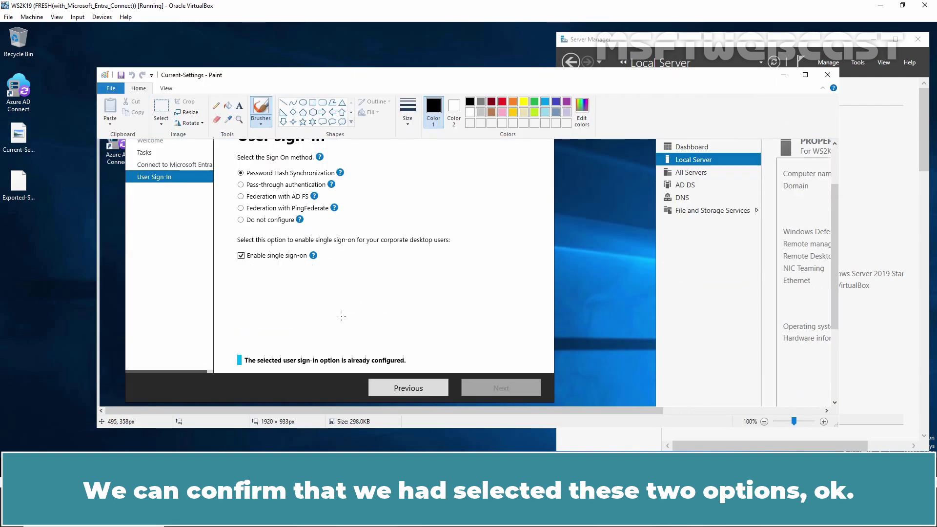
scroll(221, 218, "up", 3)
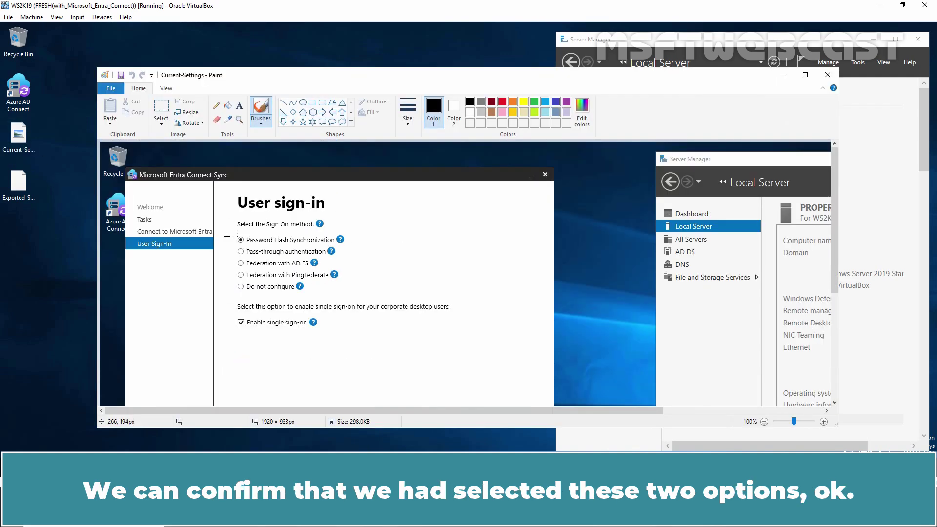
left_click_drag(218, 320, 232, 319)
left_click(354, 425)
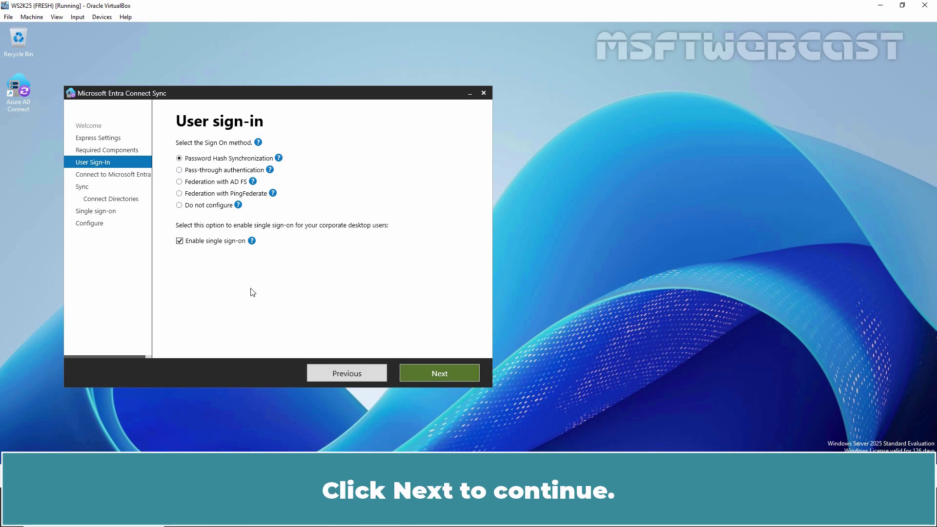
Sign in to Microsoft Entra ID with the global admin account password
left_click(440, 373)
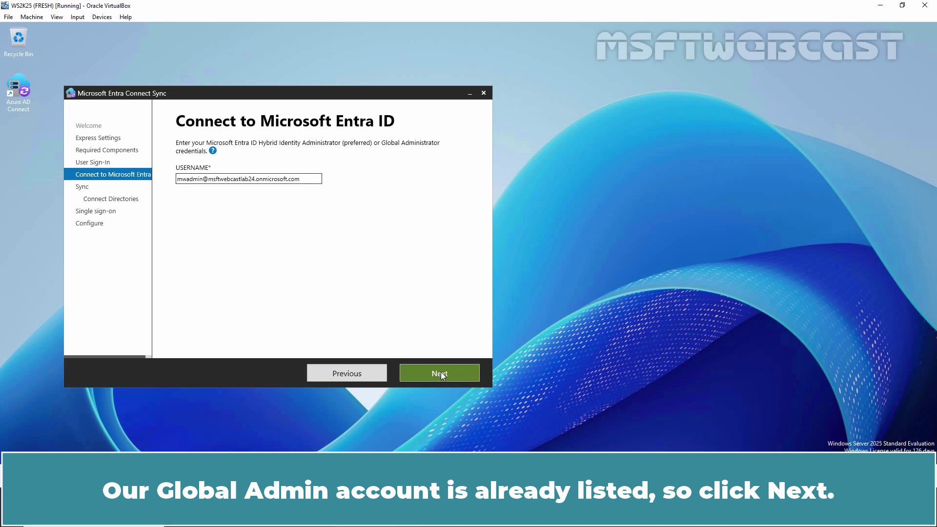
left_click(441, 374)
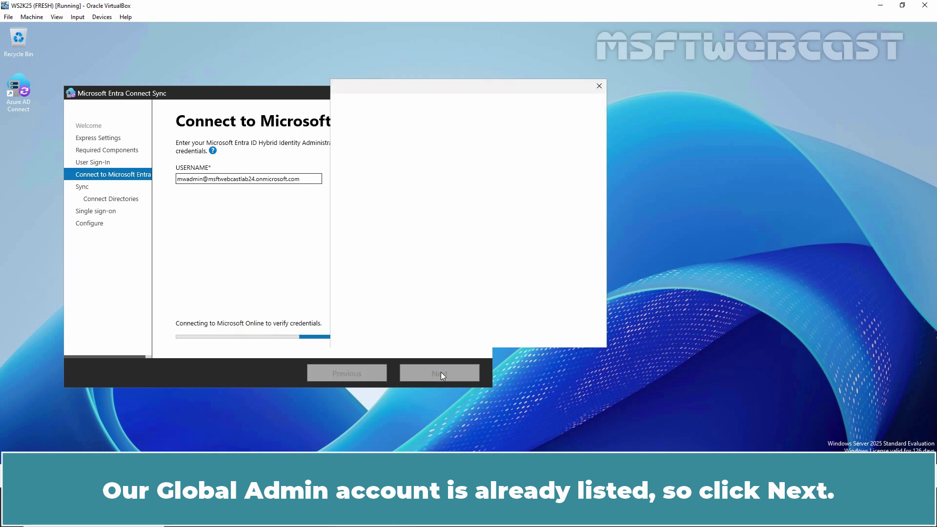
type("**********")
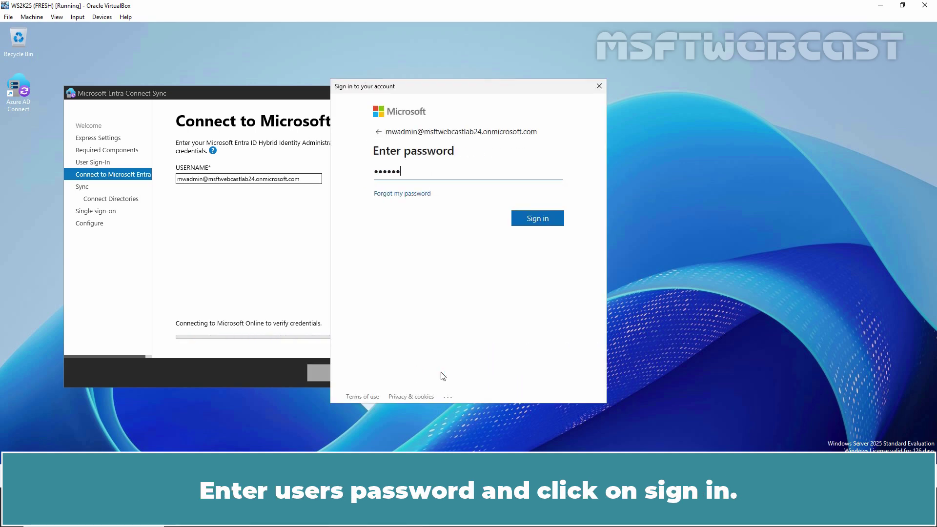
left_click(527, 219)
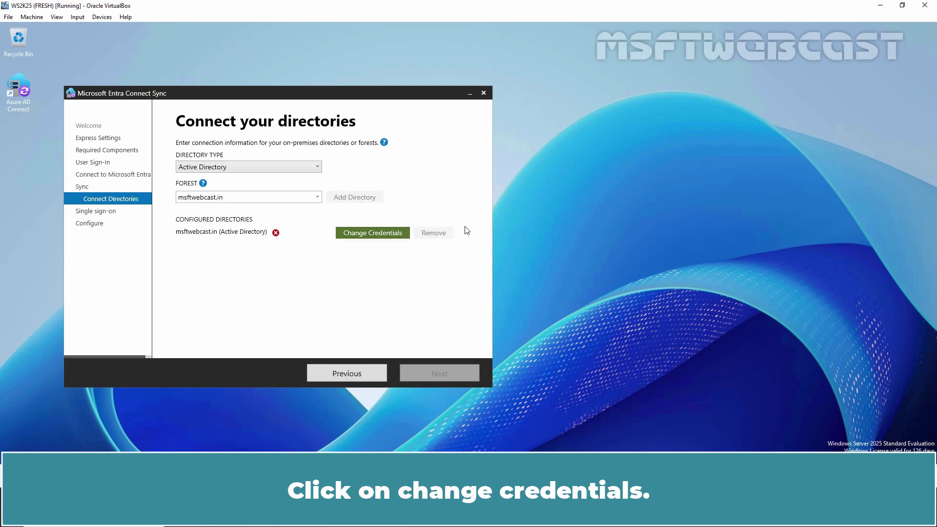
Enter MSFTWEBCAST\administrator enterprise admin credentials for the msftwebcast.in forest
left_click(377, 233)
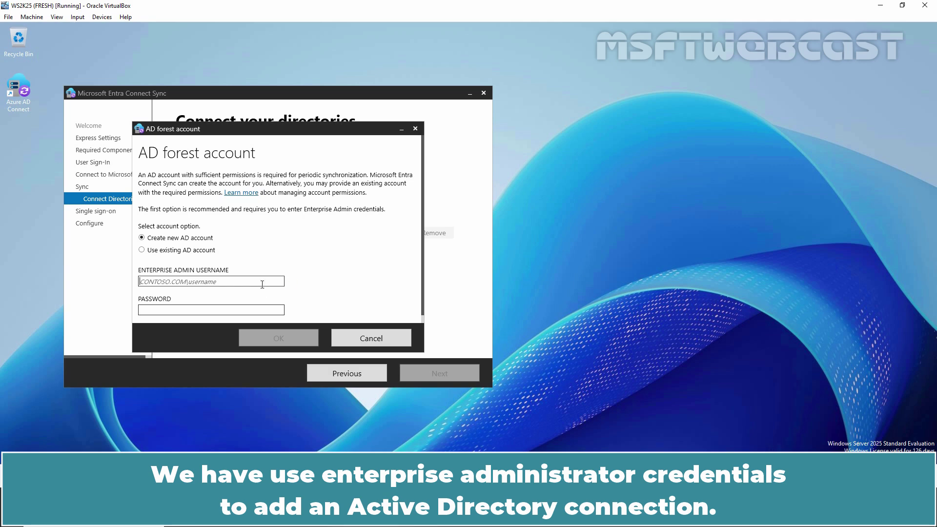
type("MSFTWEBCAST\\a")
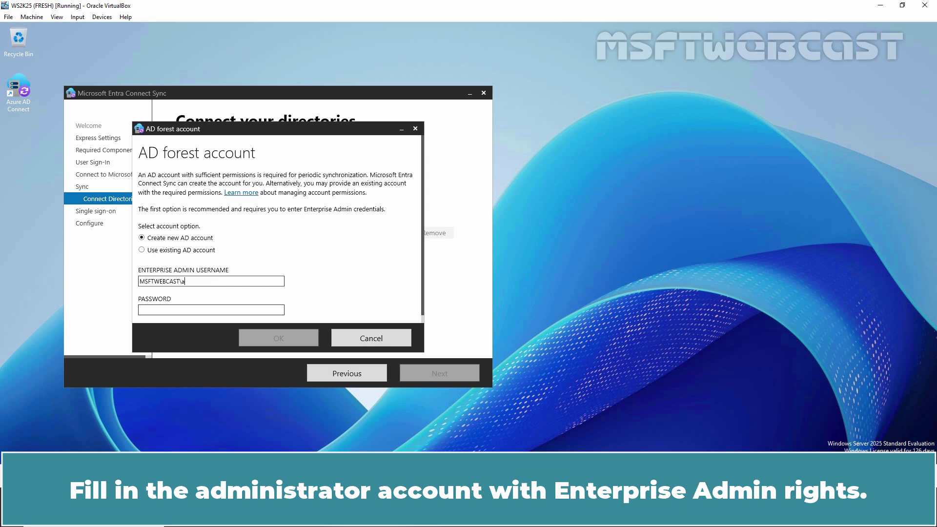
type("dministrator")
key("Tab")
type("•••••••••")
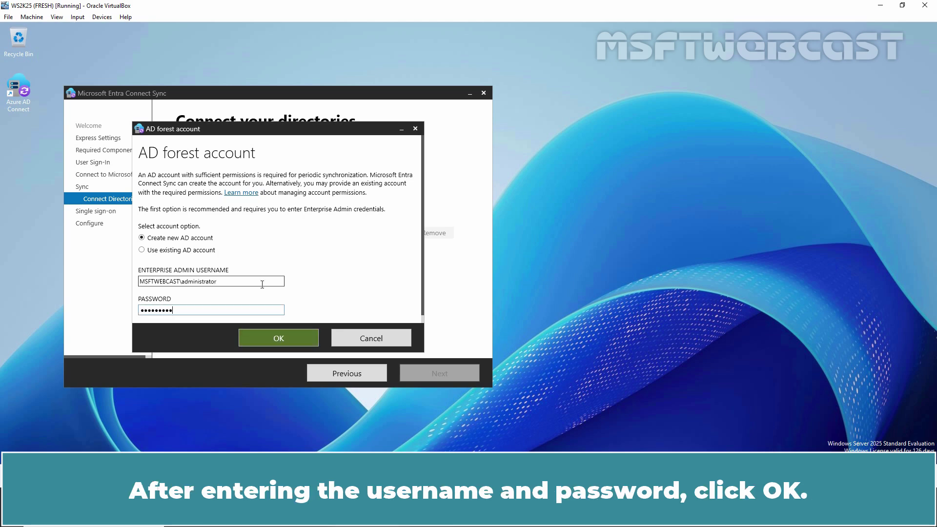
left_click(275, 338)
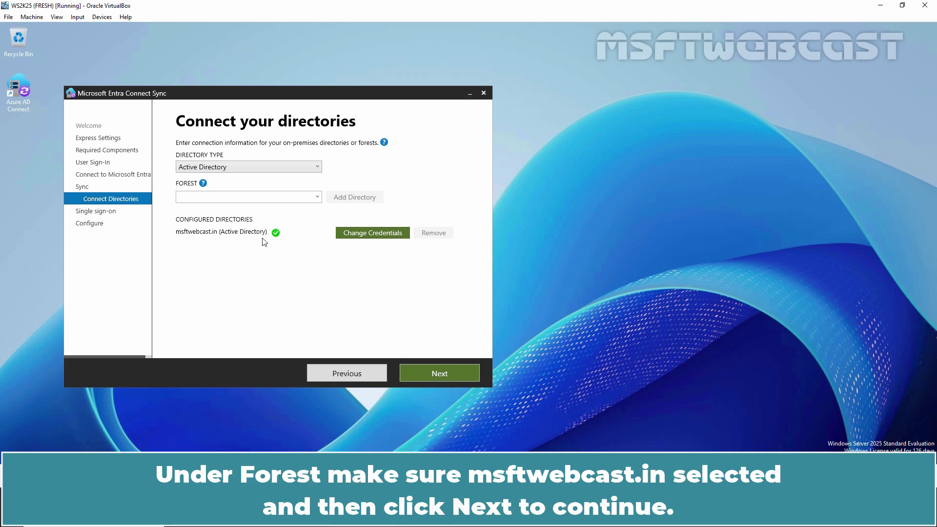
Select msftwebcast.in as the forest and continue to single sign-on
left_click(316, 197)
left_click(256, 210)
left_click(439, 373)
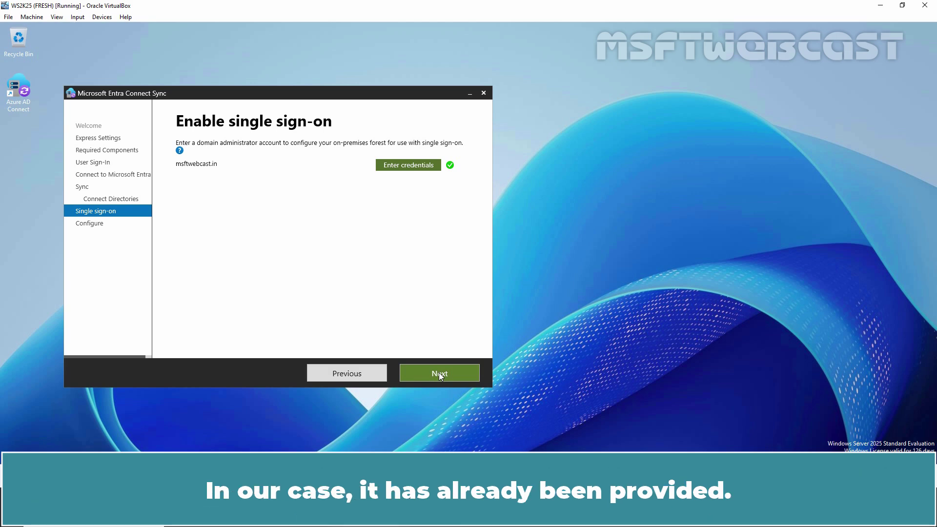
Install the sync configuration with staging mode enabled and exit the finished wizard
left_click(438, 373)
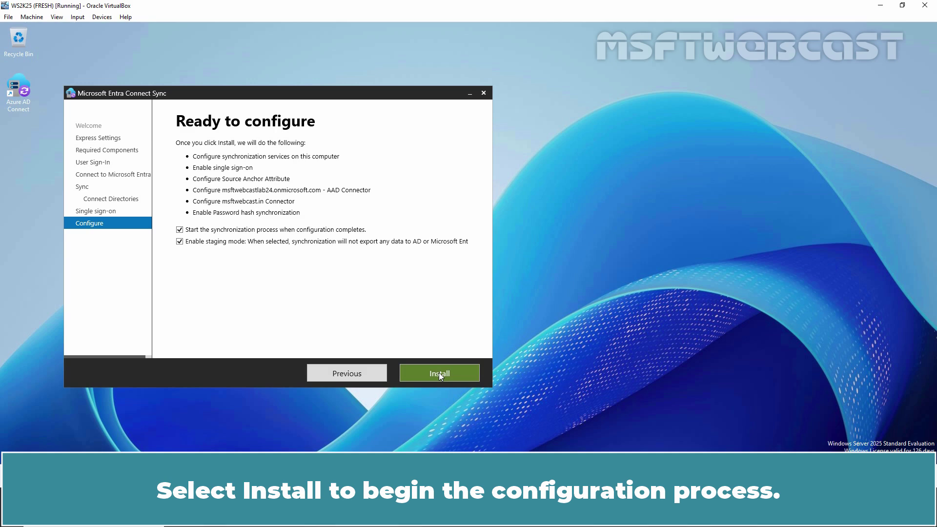
left_click(438, 374)
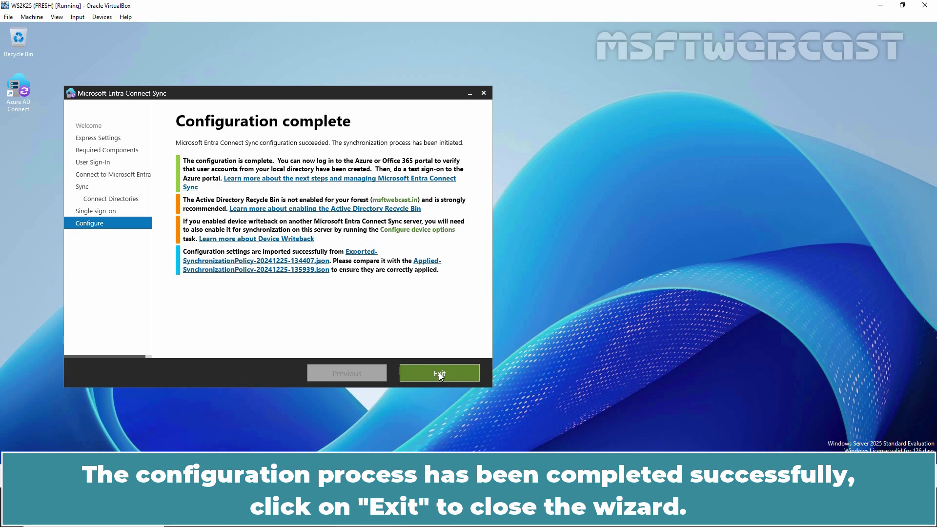
left_click(438, 372)
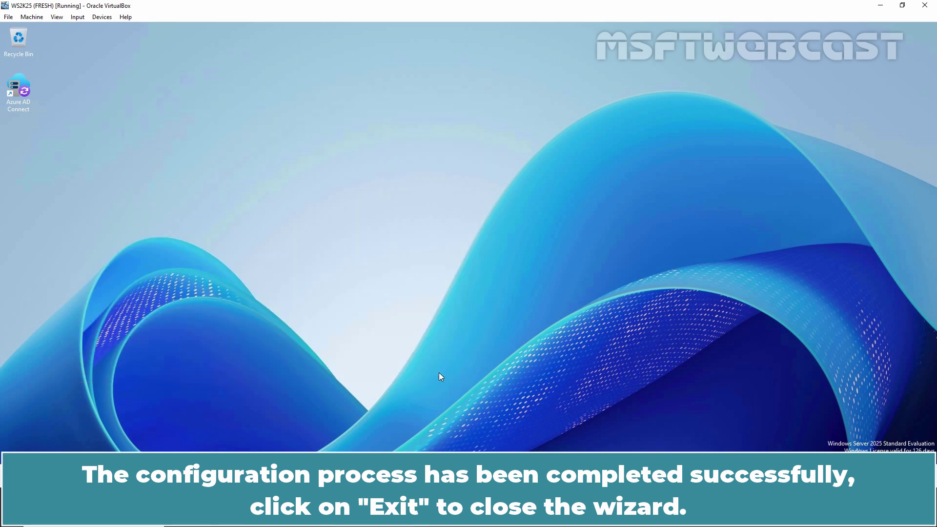
key("super")
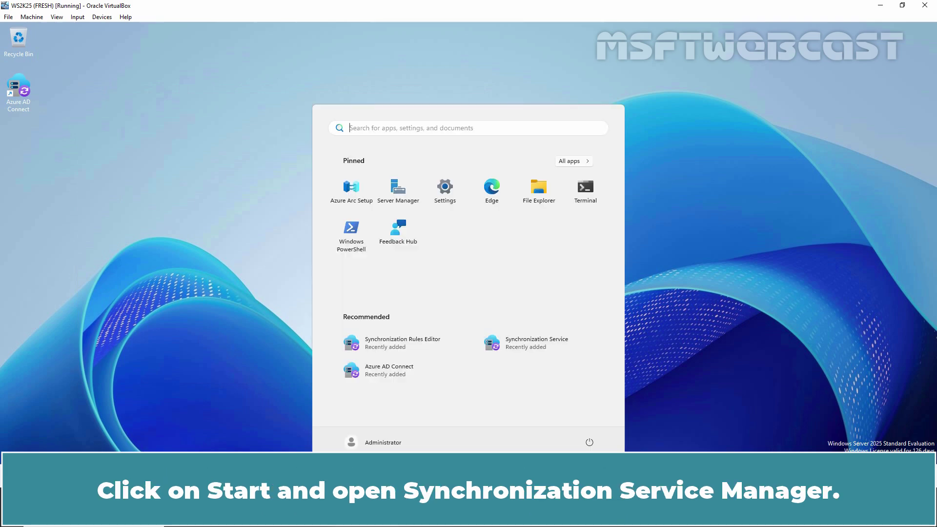
left_click(529, 344)
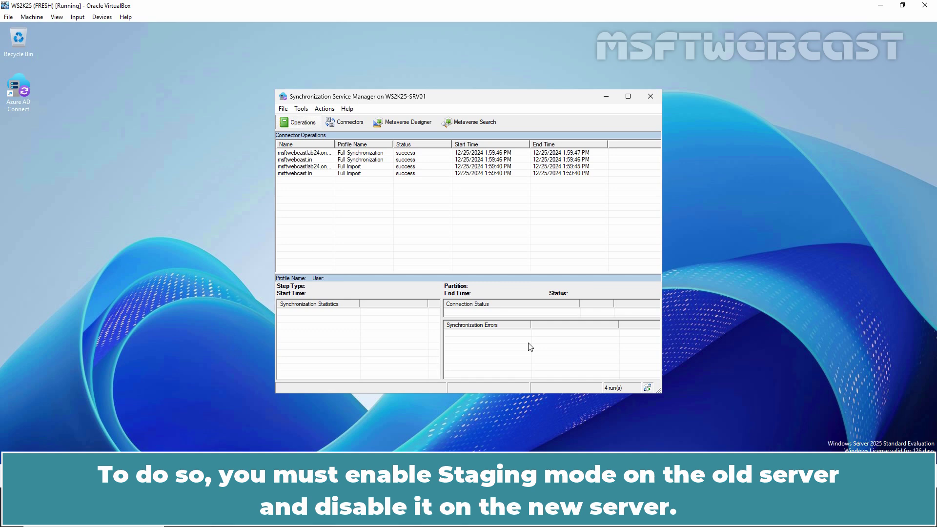
left_click(651, 96)
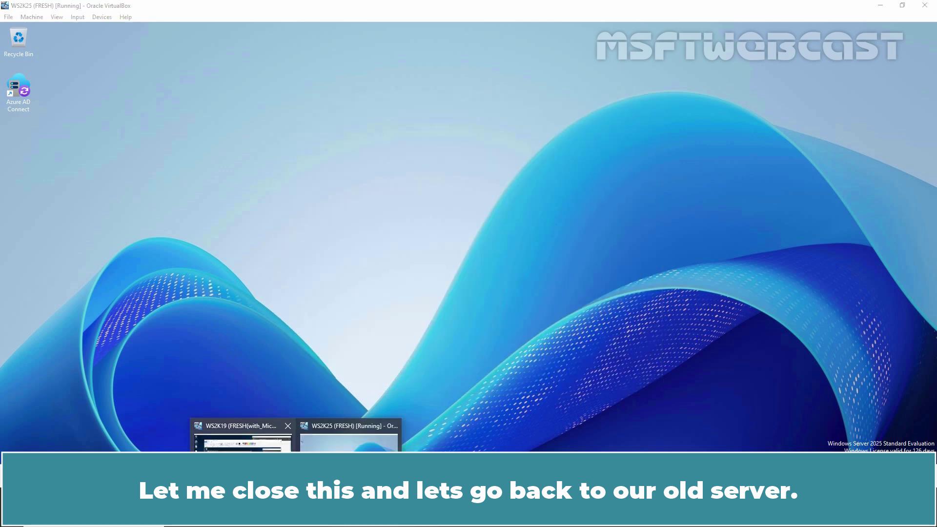
On WS2K19, discard the Paint screenshot, close SHARE1, and launch Azure AD Connect
left_click(273, 429)
left_click(830, 75)
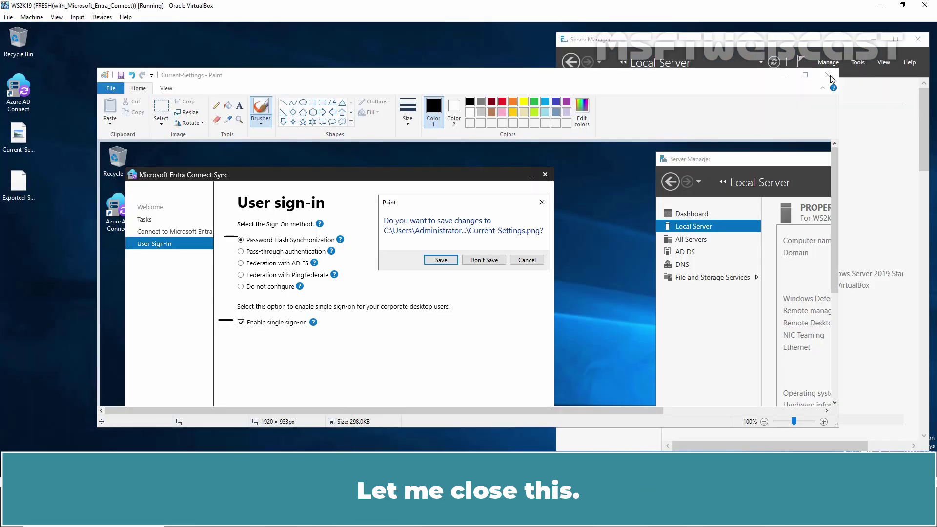
left_click(491, 260)
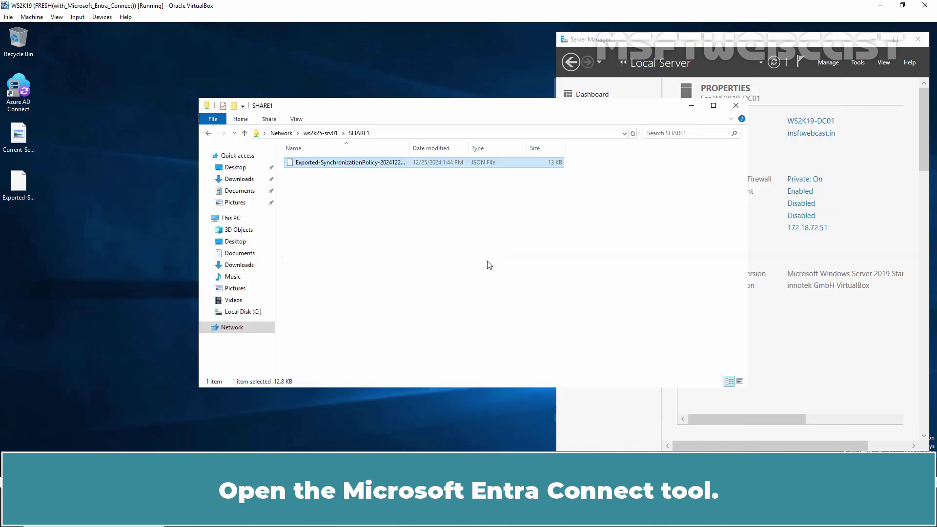
left_click(735, 106)
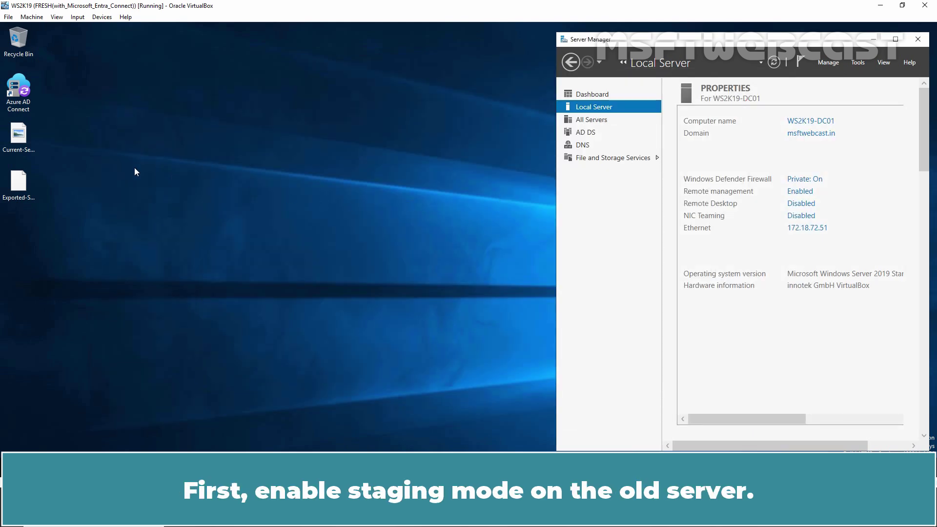
double_click(24, 94)
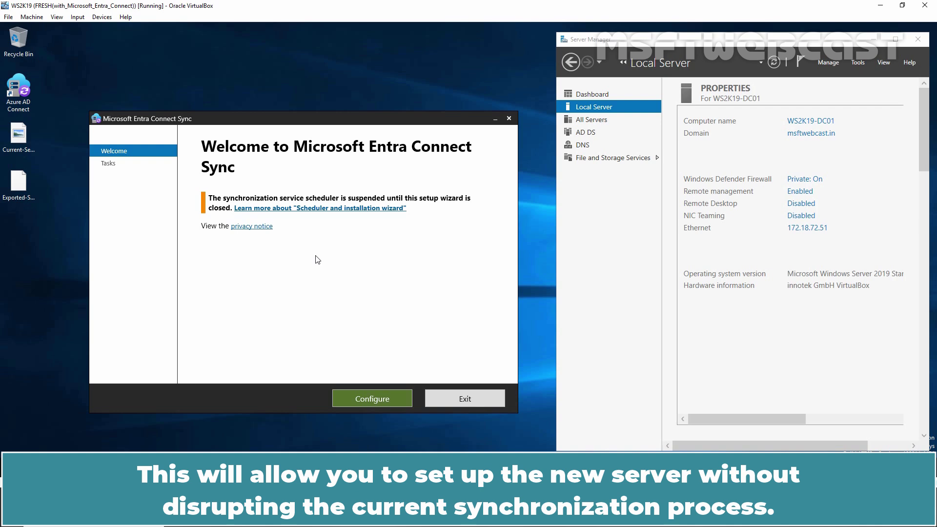
Choose the Configure staging mode task and sign in with the admin password
left_click(373, 397)
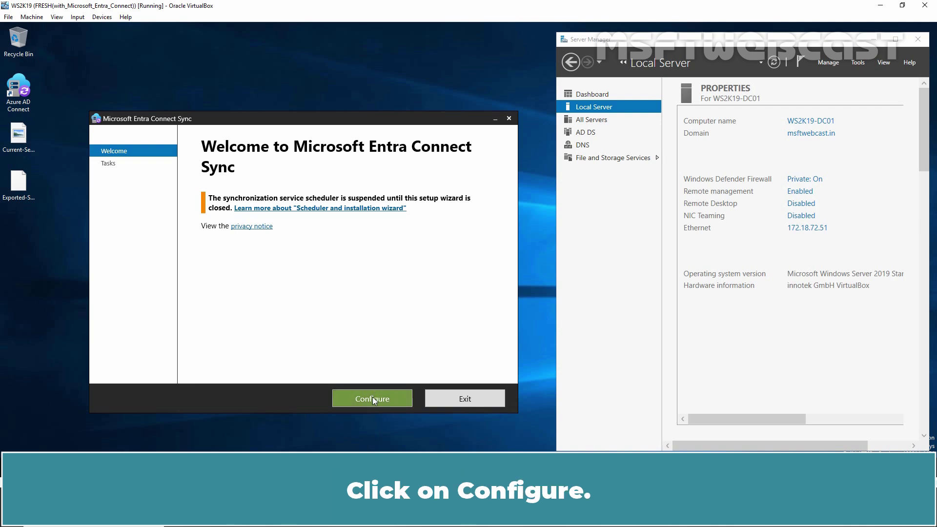
left_click(264, 287)
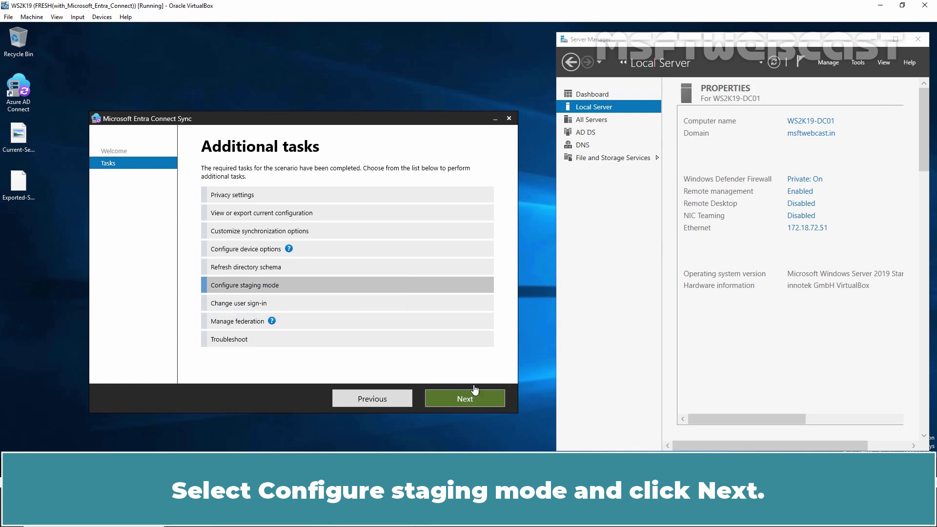
left_click(465, 398)
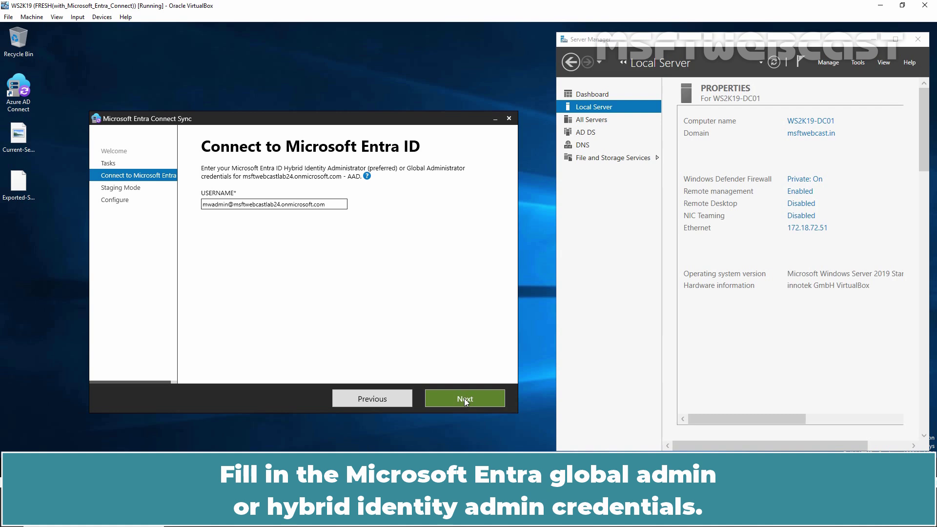
left_click(464, 398)
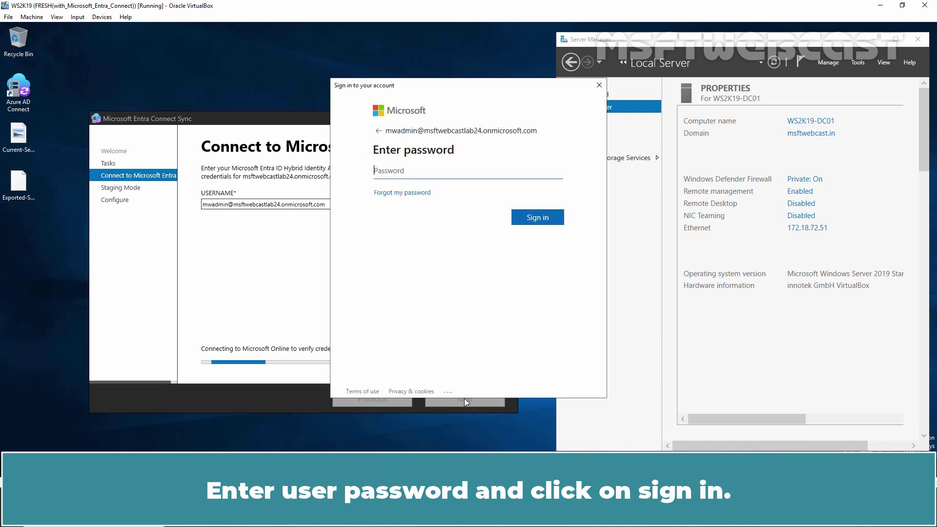
type("••••••••••")
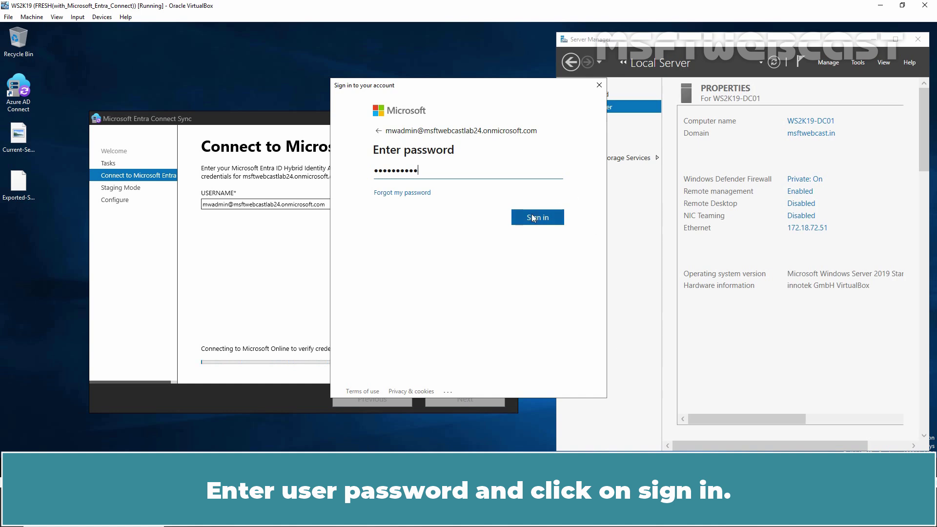
left_click(533, 217)
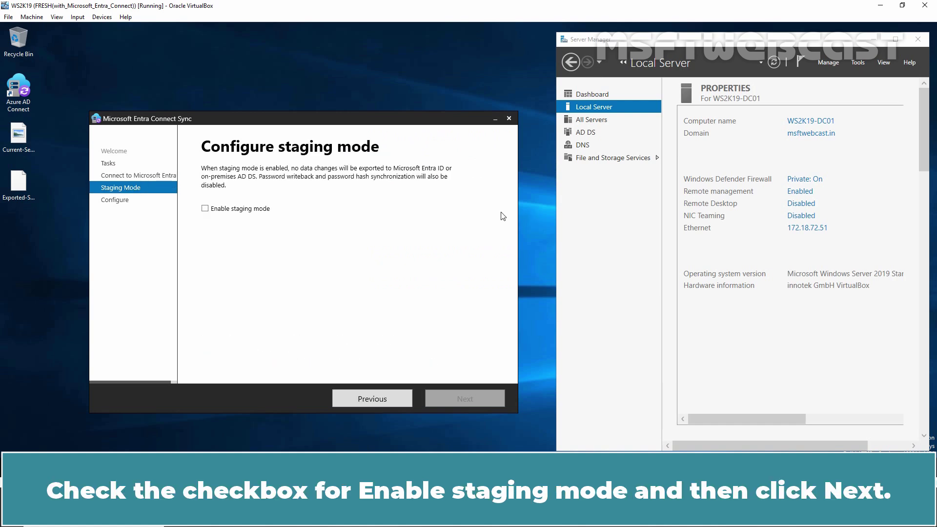
Tick Enable staging mode and apply the configuration
left_click(205, 209)
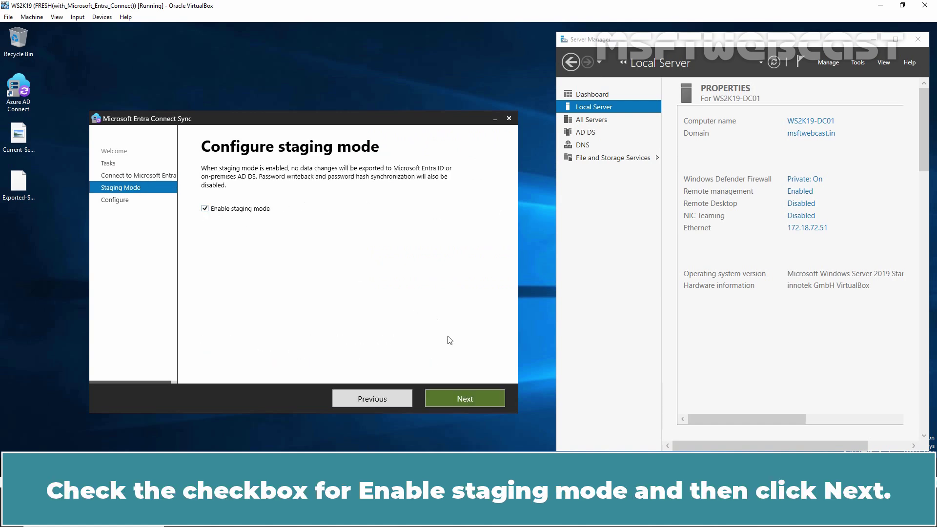
left_click(465, 399)
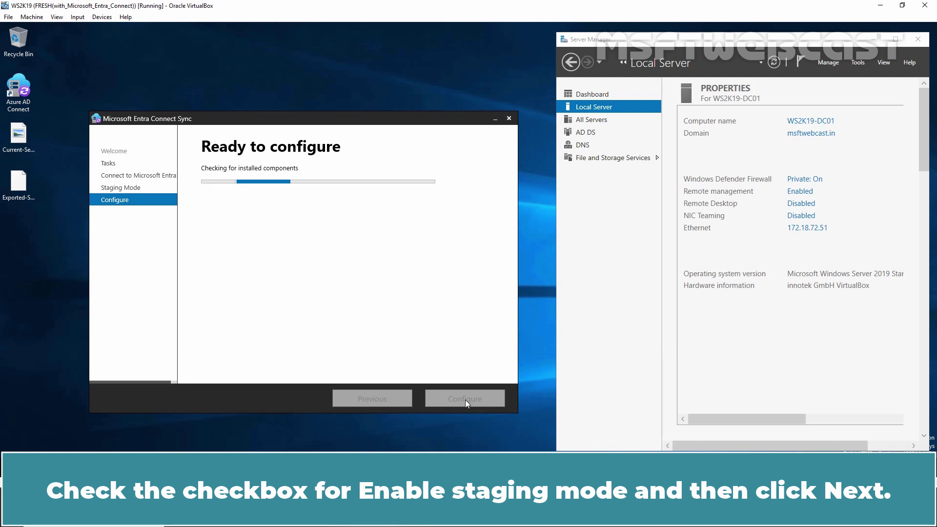
left_click(464, 400)
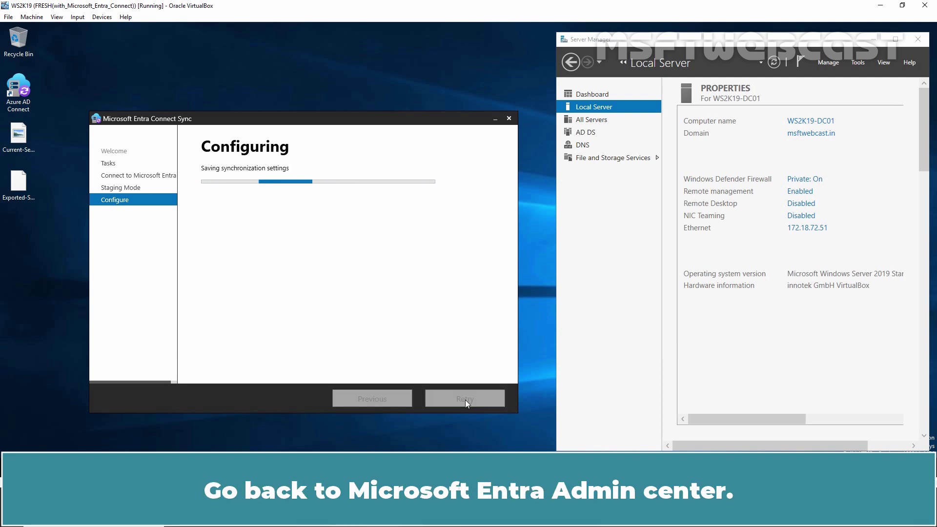
Open All users and widen the Display name and User principal name columns
mouse_move(237, 518)
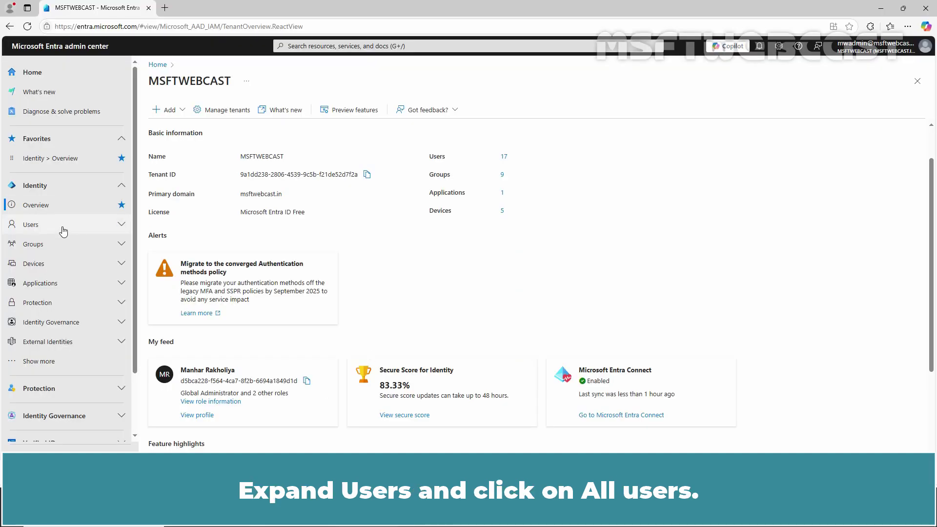
left_click(63, 229)
left_click(58, 248)
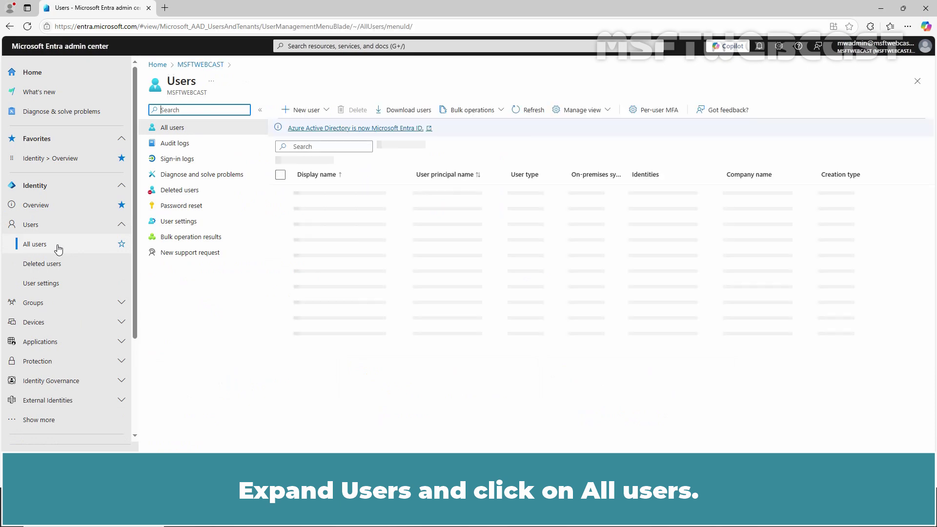
left_click_drag(412, 179, 516, 180)
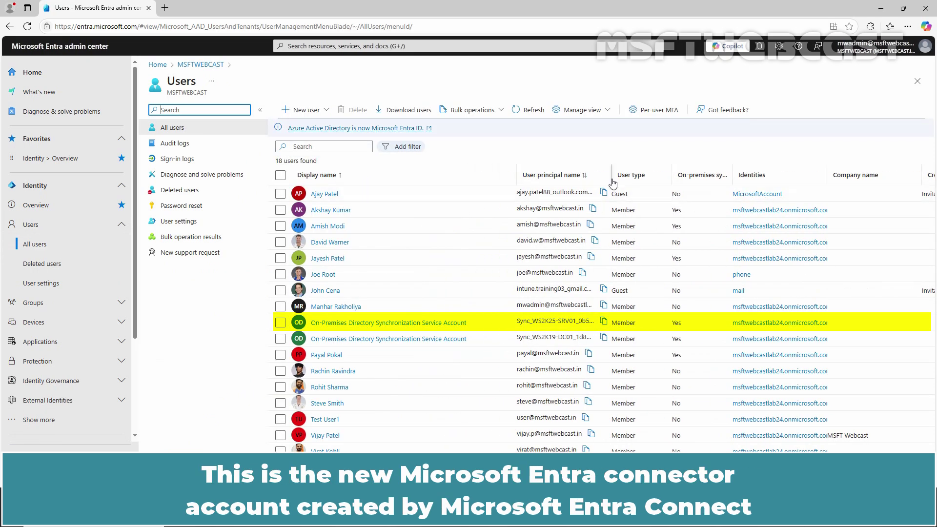
left_click_drag(614, 183, 735, 181)
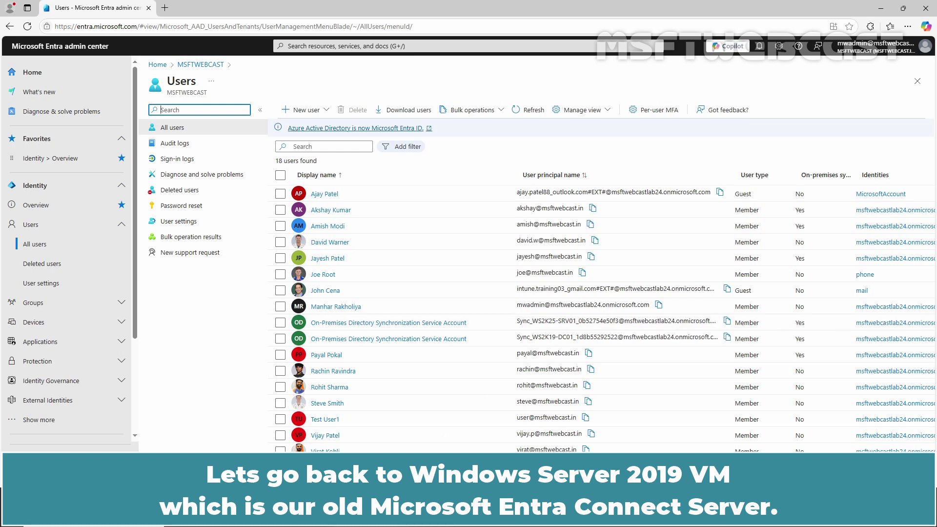
On the WS2K19 VM, exit the completed staging mode configuration wizard
left_click(296, 516)
left_click(242, 437)
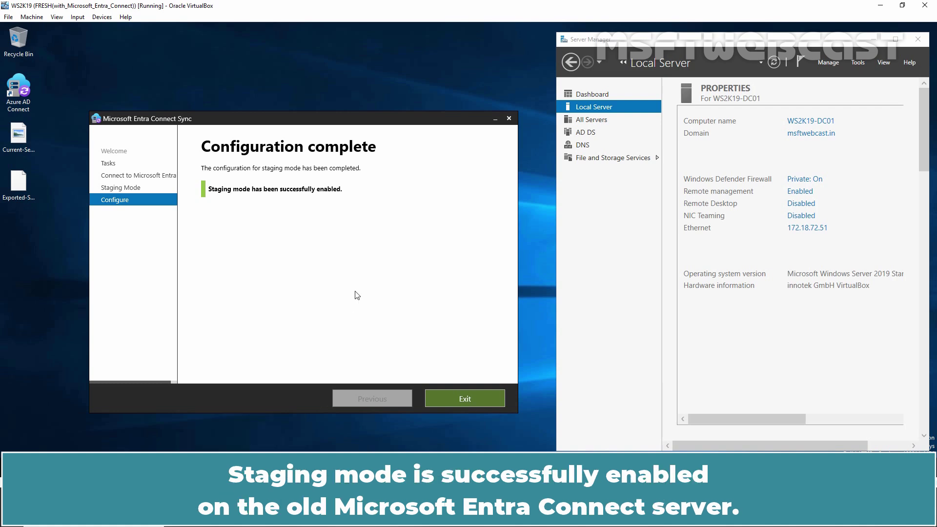
left_click(459, 398)
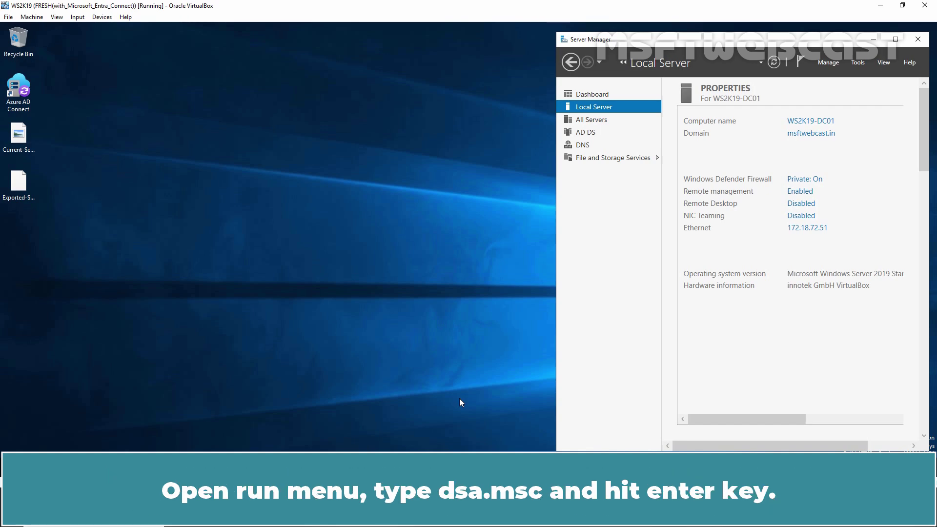
Launch Active Directory Users and Computers via dsa.msc and open INDIA\USERS
key("super+r")
type("dsa.")
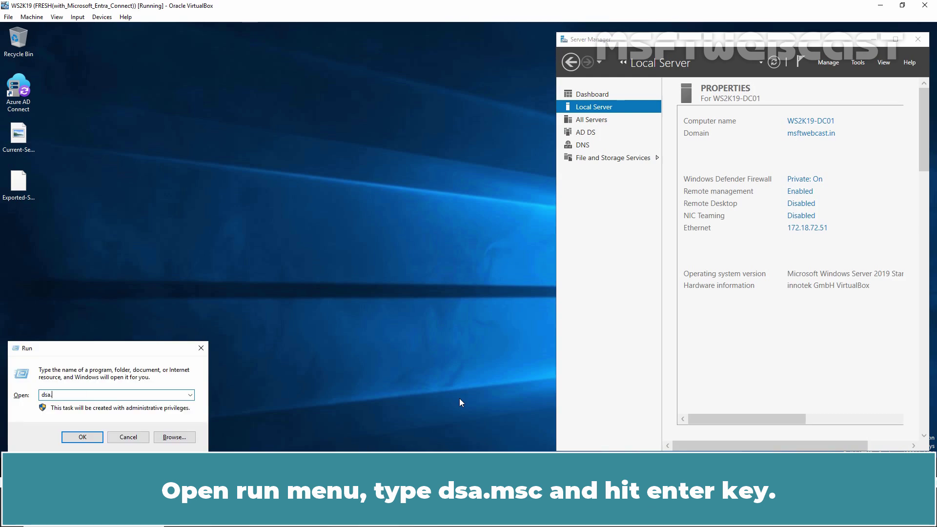
type("msc")
key("Return")
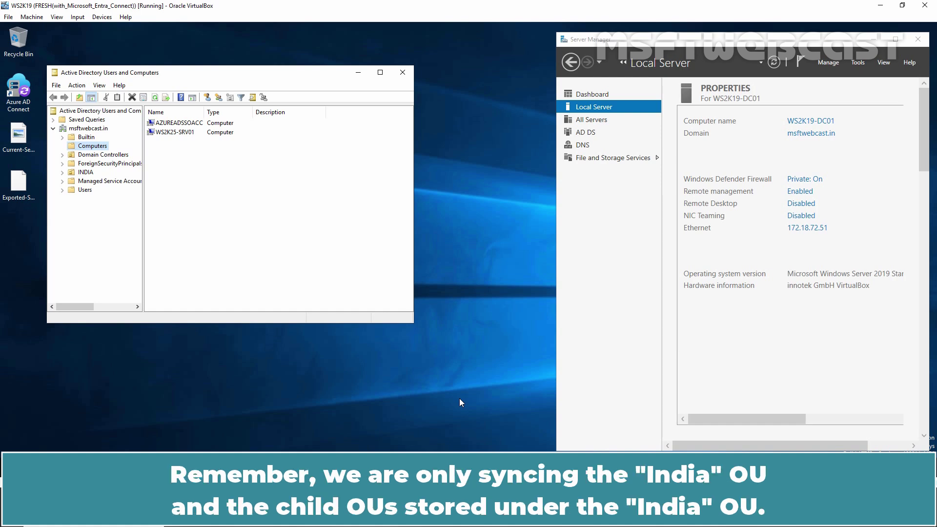
left_click(72, 174)
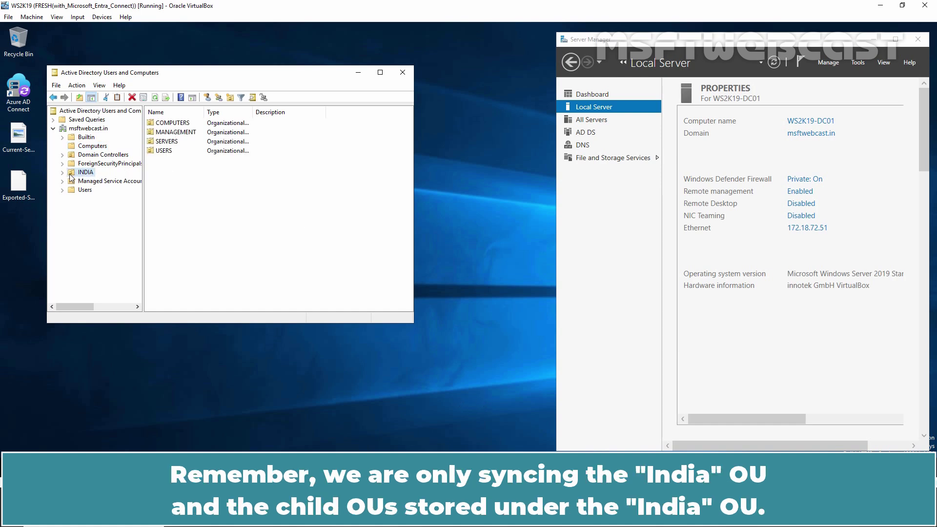
left_click(63, 173)
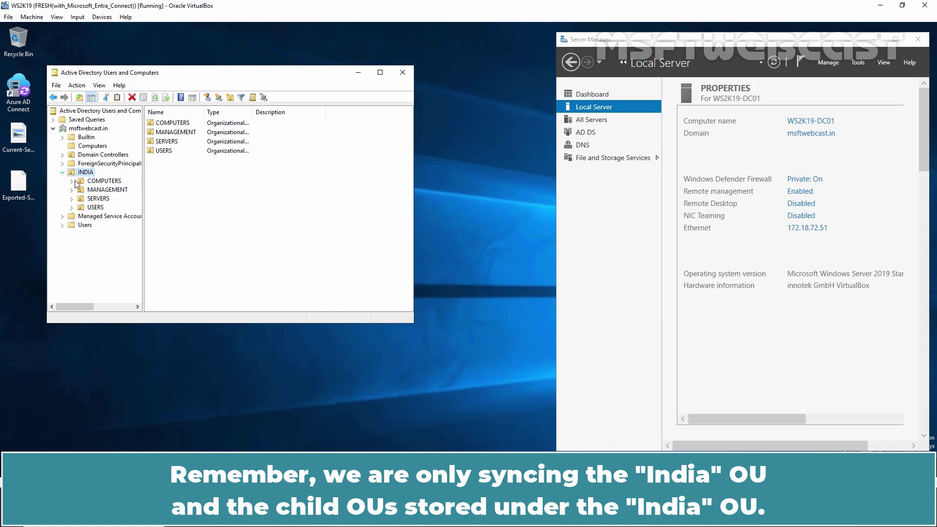
left_click(95, 208)
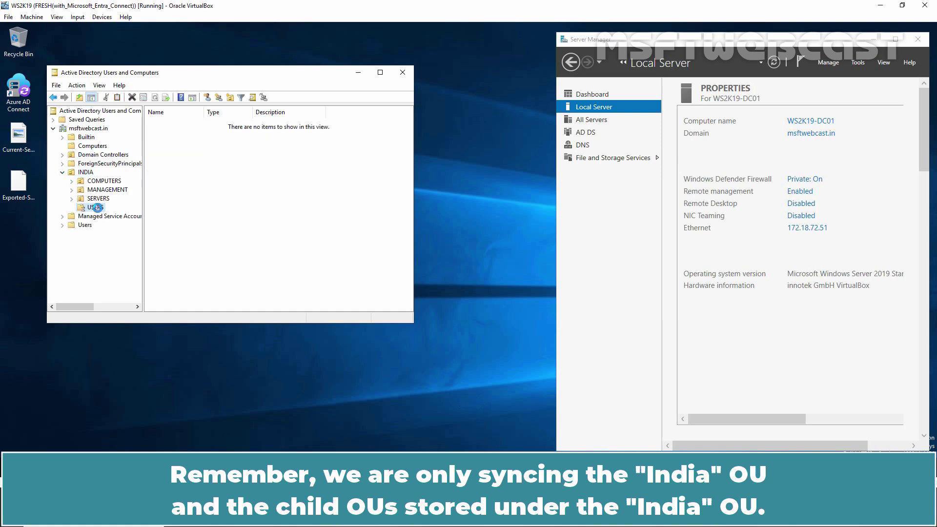
Create a new user with first name, last name, logon name and password
left_click(208, 97)
key("Tab")
key("Tab")
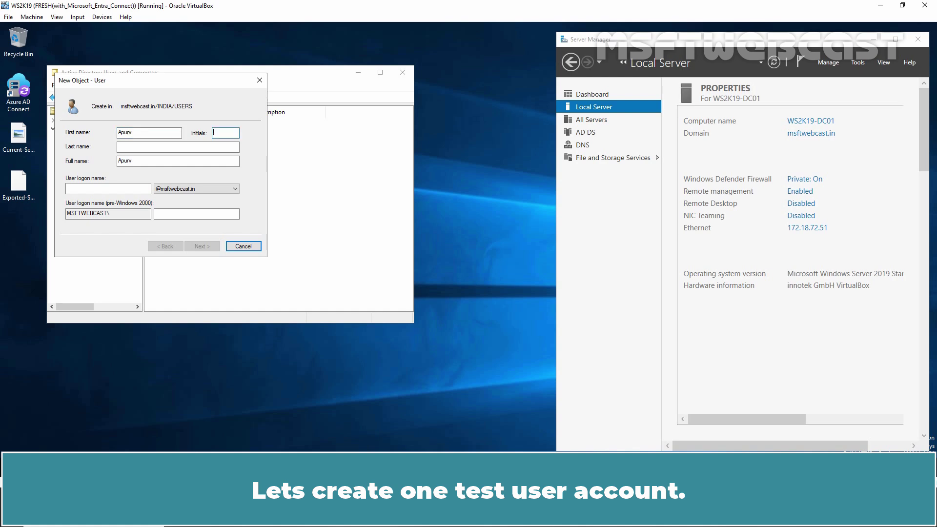
key("Tab")
key("Tab")
type("apurv")
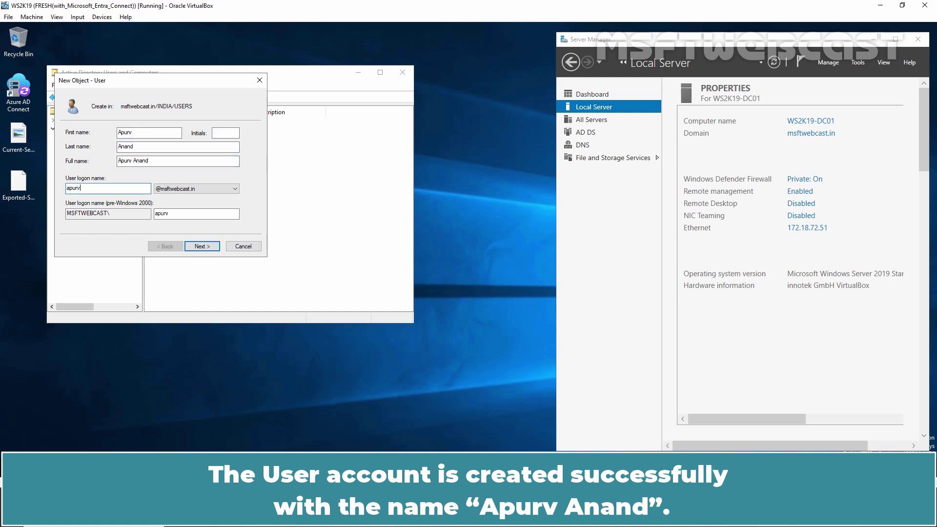
key("Return")
type("*********")
key("Tab")
type("******")
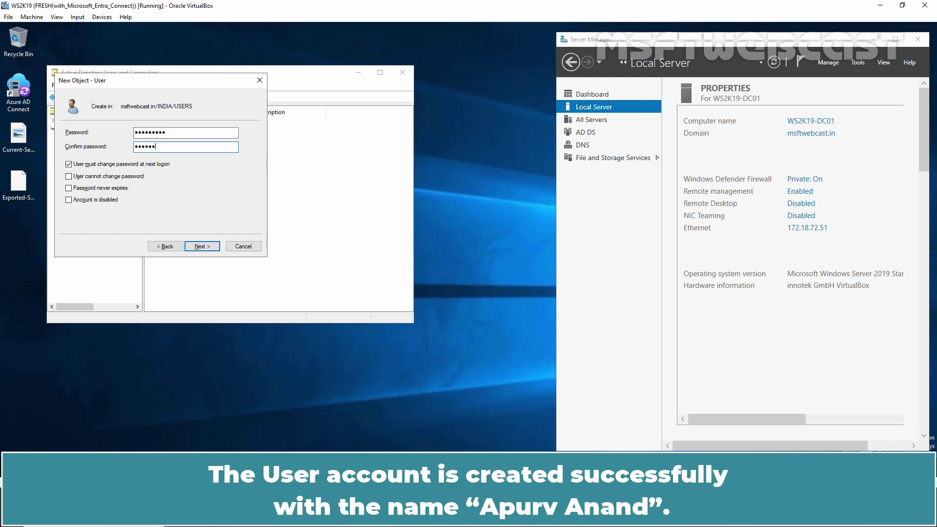
type("***")
key("Return")
key("Return")
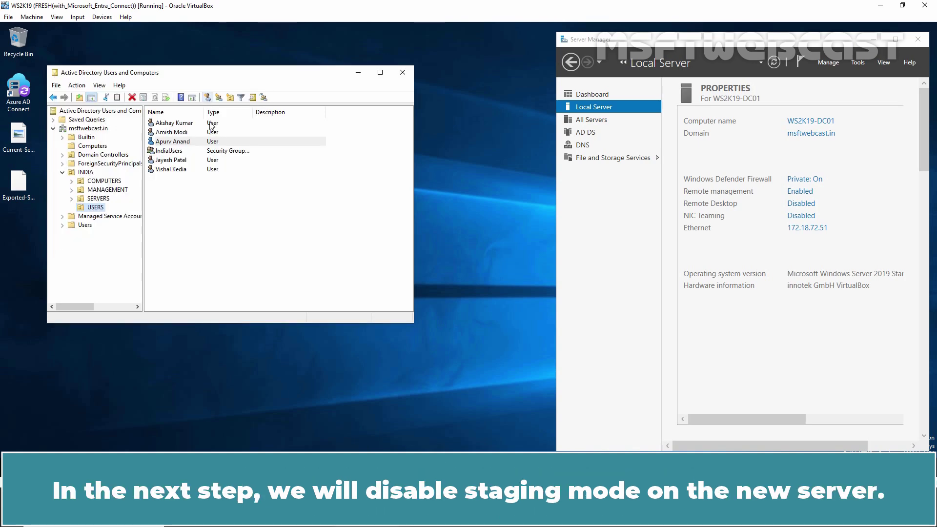
On WS2K25, launch Entra Connect Sync and choose the Configure staging mode task
left_click(349, 434)
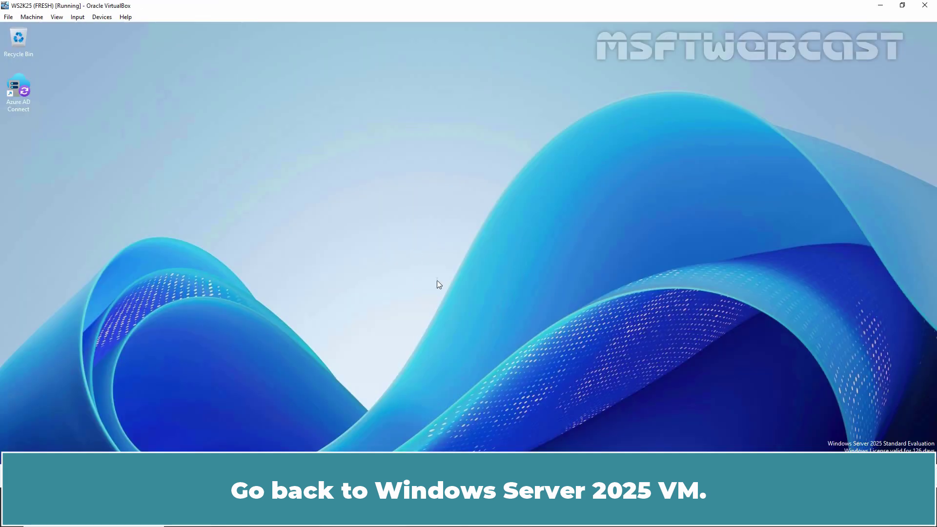
double_click(11, 95)
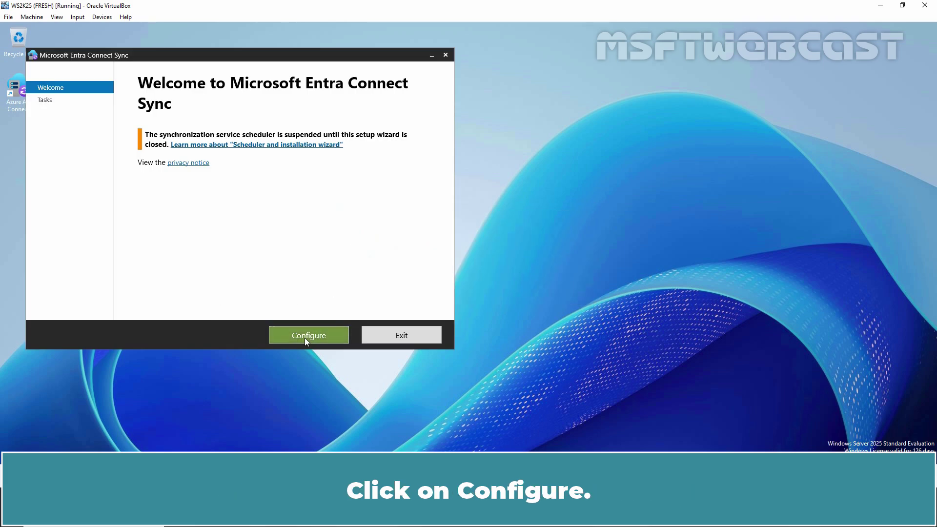
left_click(306, 336)
left_click(192, 223)
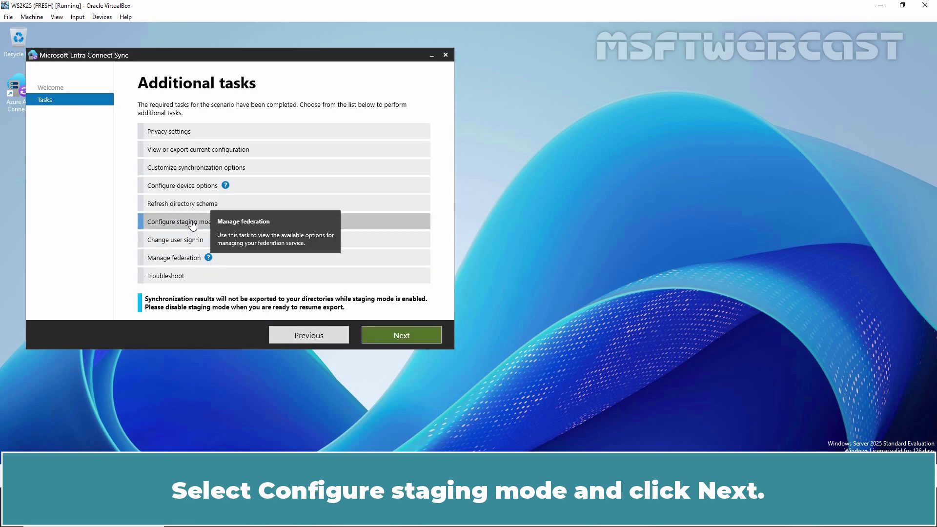
left_click(403, 337)
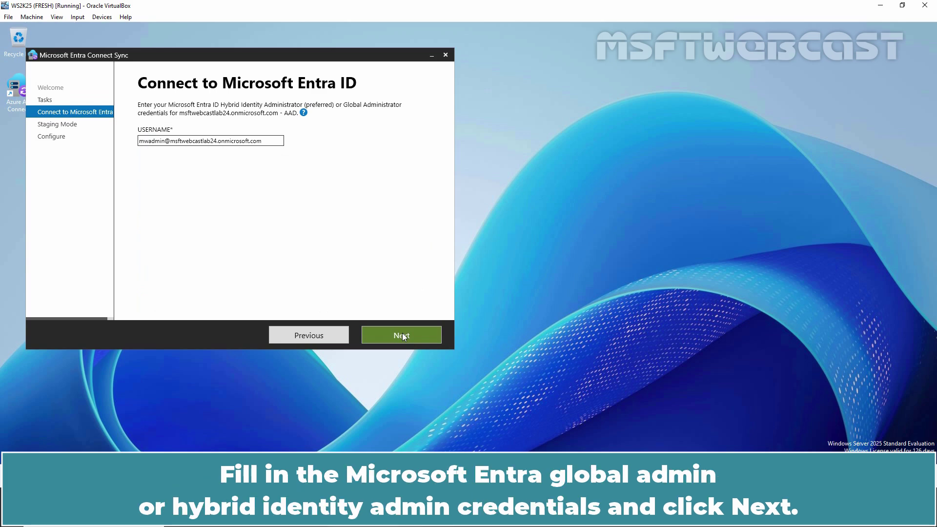
Sign in with the Entra admin account, re-entering the correct password
left_click(403, 336)
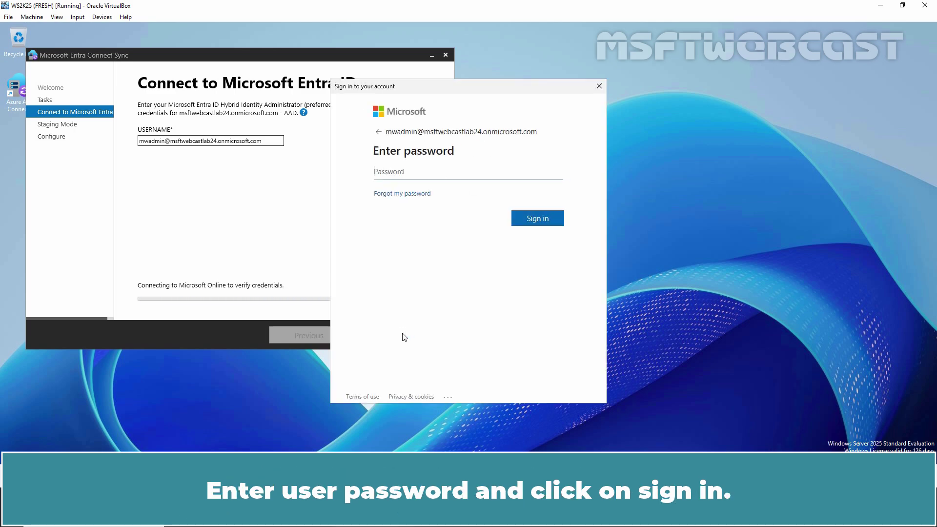
type("•••••••••••")
left_click(535, 219)
type("••••••••••")
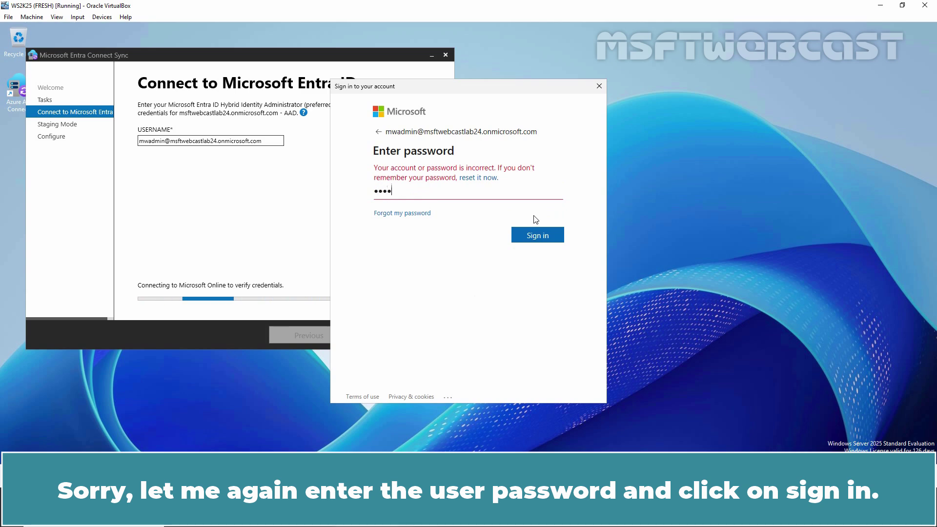
left_click(535, 235)
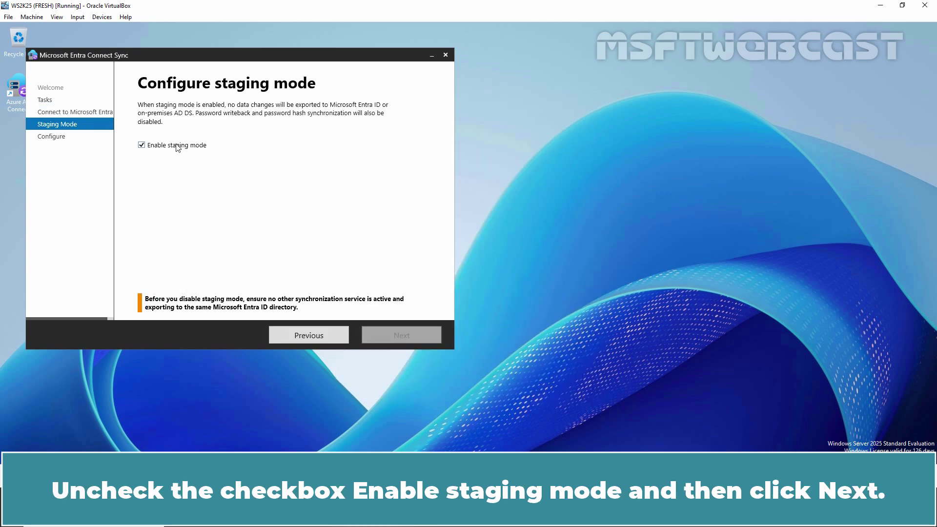
Uncheck Enable staging mode on WS2K25 and configure with synchronization starting afterward
left_click(141, 145)
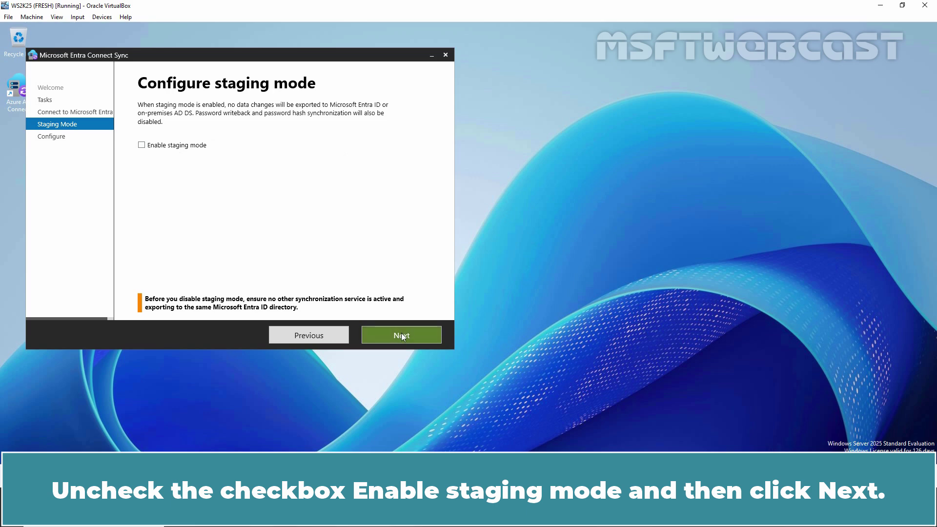
left_click(402, 336)
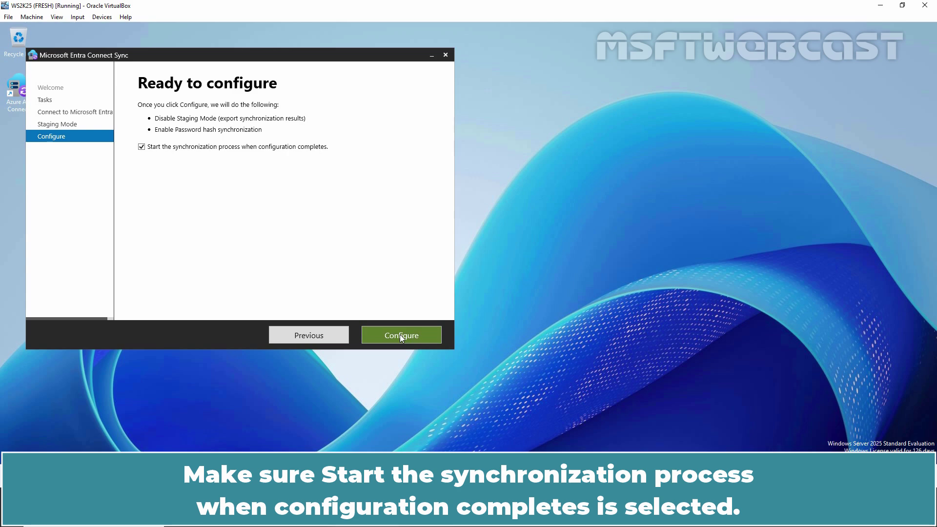
left_click(402, 336)
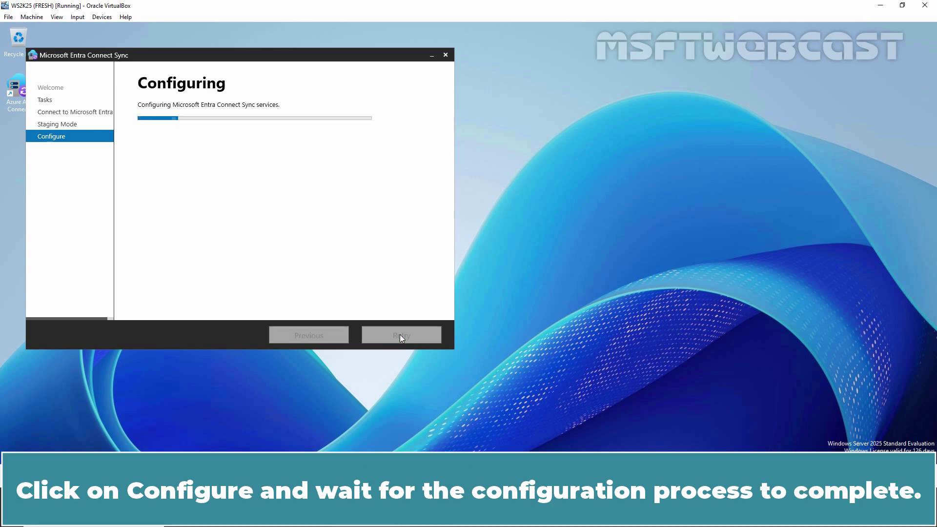
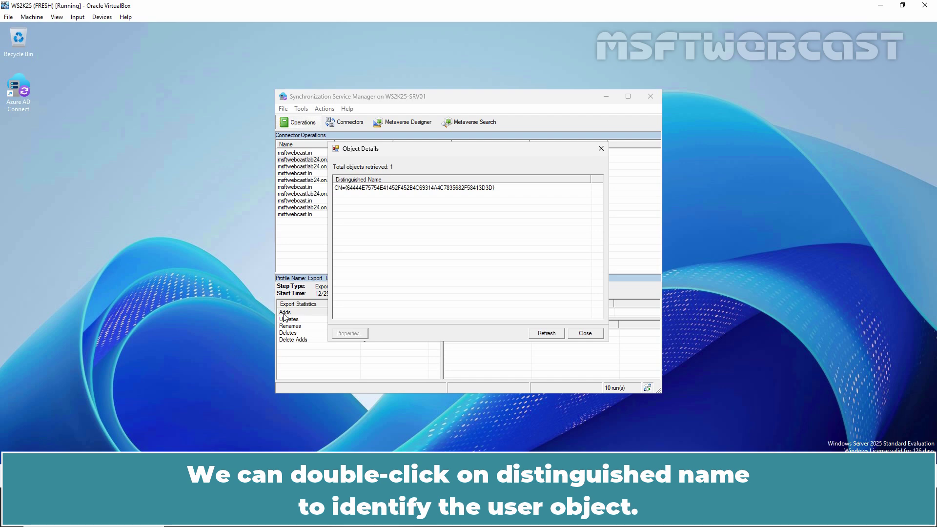
Open the pending user's Connector Space Object Properties to review its added attributes awaiting export
double_click(403, 189)
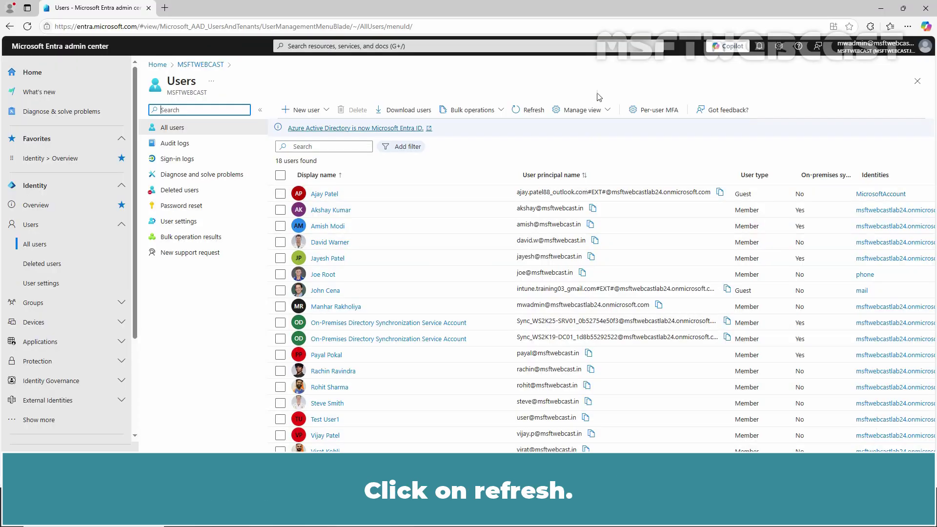
Refresh All users so the newly synced member appears, bringing the count to 19
left_click(533, 111)
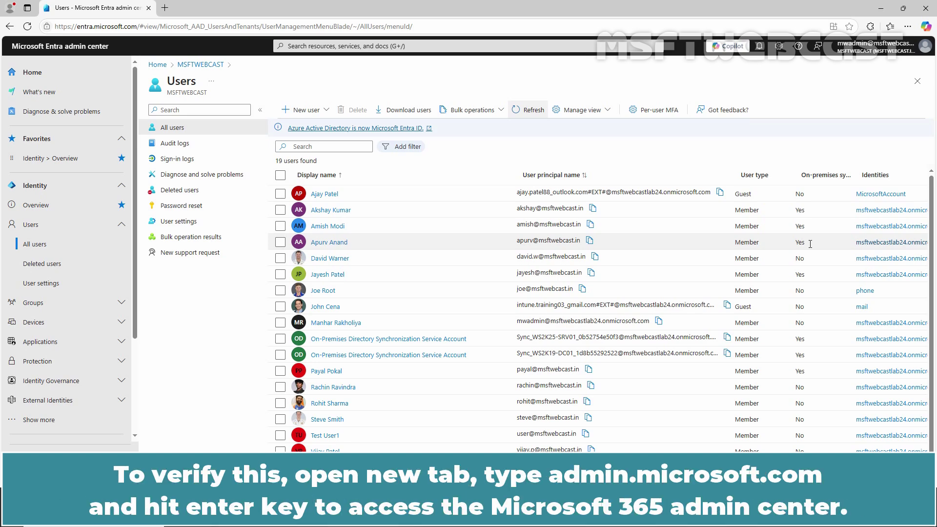
Load admin.microsoft.com in a new tab and check Directory sync status, highlighting the sync service account
key("ctrl+t")
type("admin")
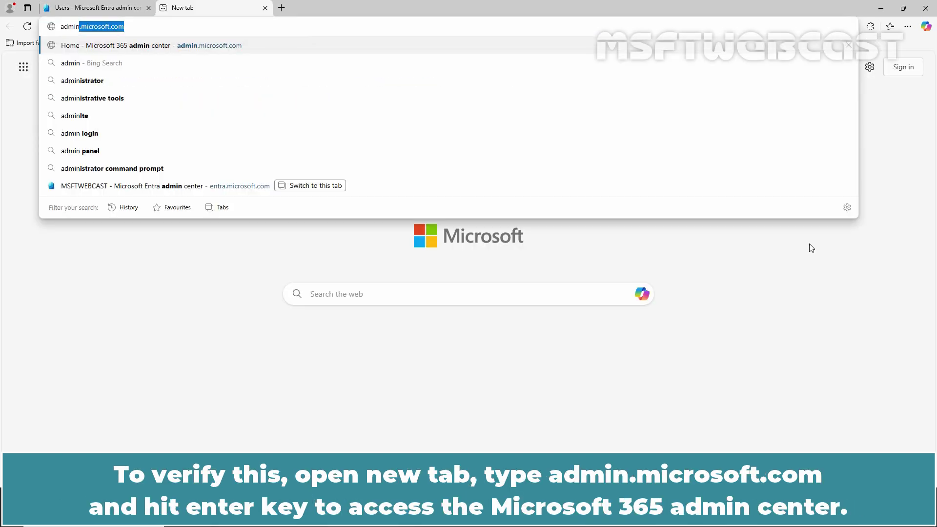
key("Right")
key("Return")
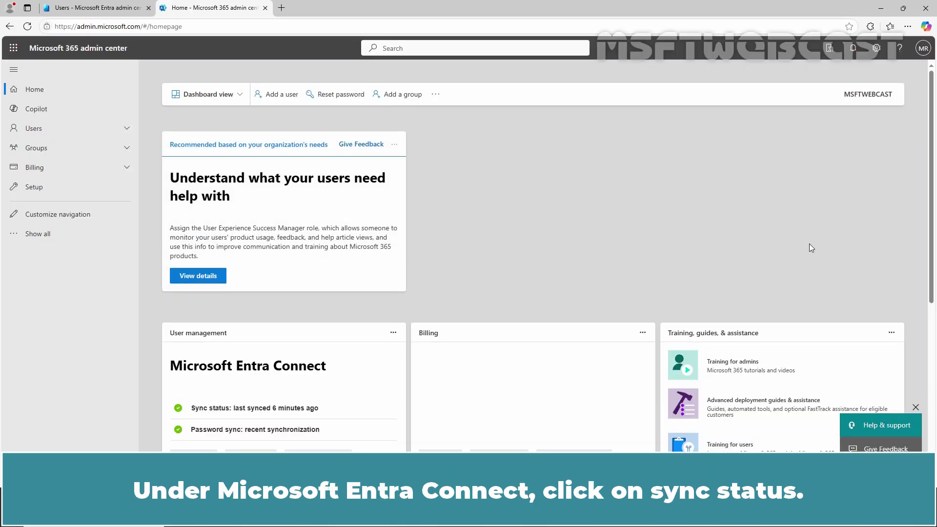
left_click(272, 409)
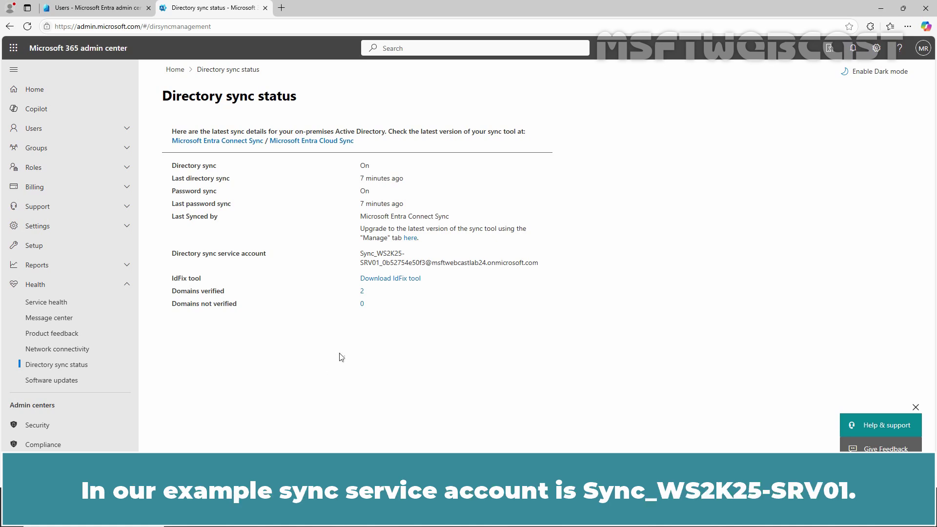
left_click_drag(362, 256, 551, 278)
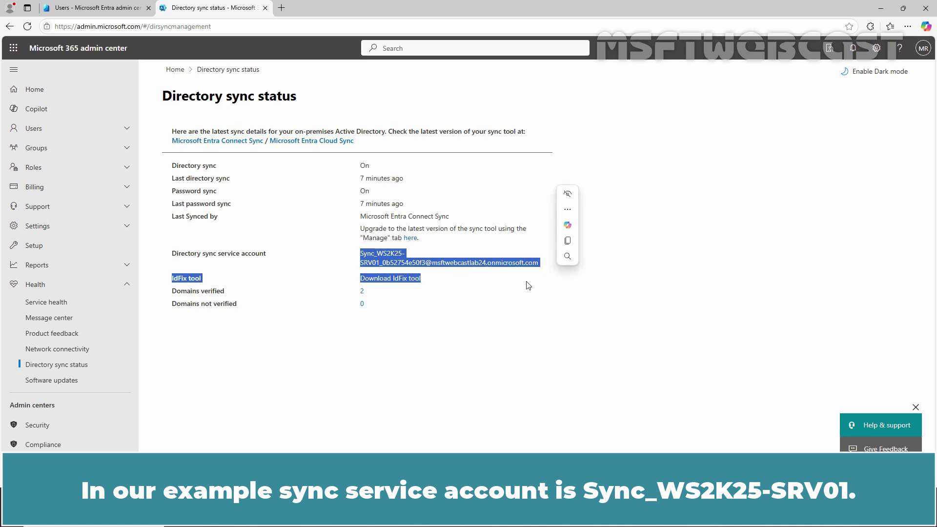